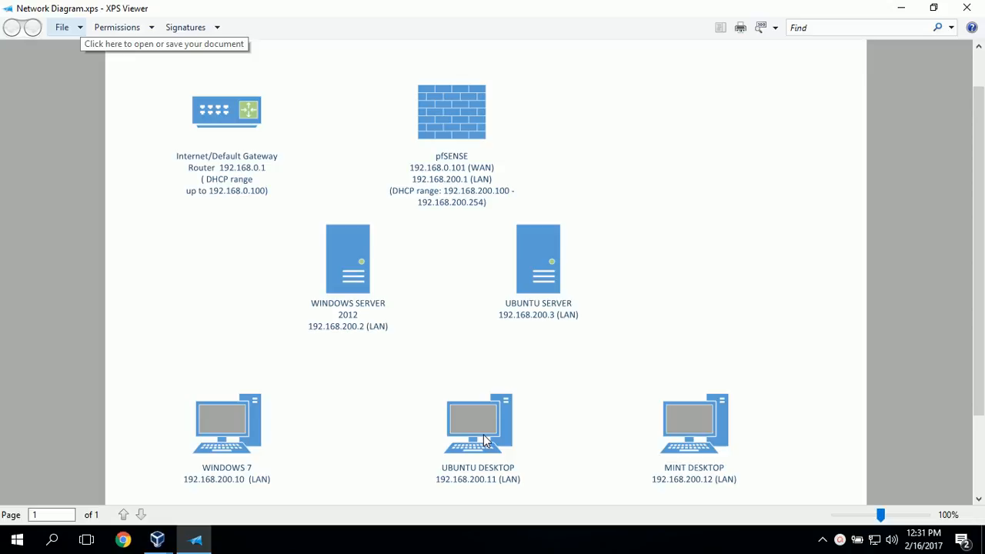
Step: Switch to VirtualBox and define a new Linux, Ubuntu (64-bit) virtual machine named Ubuntu Desktop with 1024 MB of memory
{"action": "left_click", "coordinate": [156, 539]}
{"action": "left_click", "coordinate": [115, 511]}
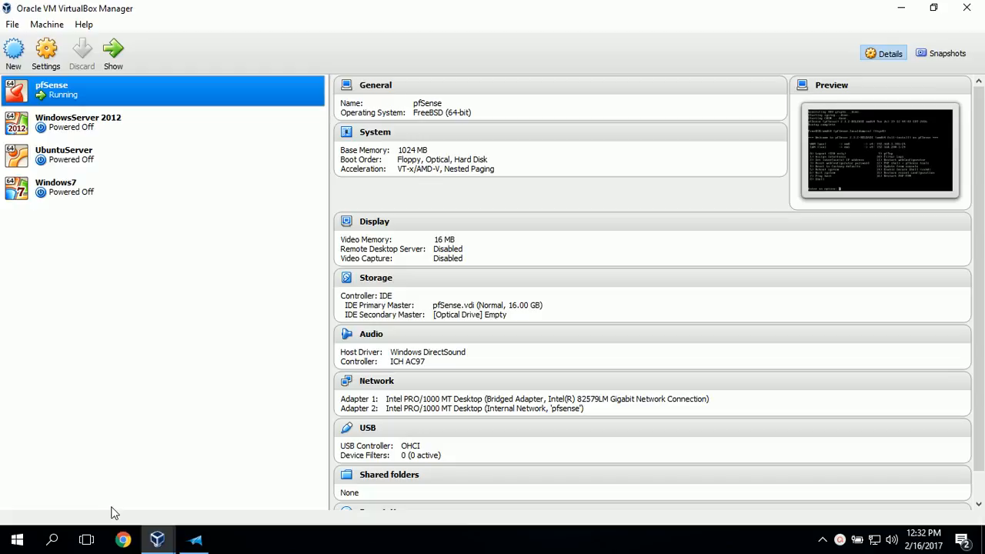
{"action": "left_click", "coordinate": [11, 62]}
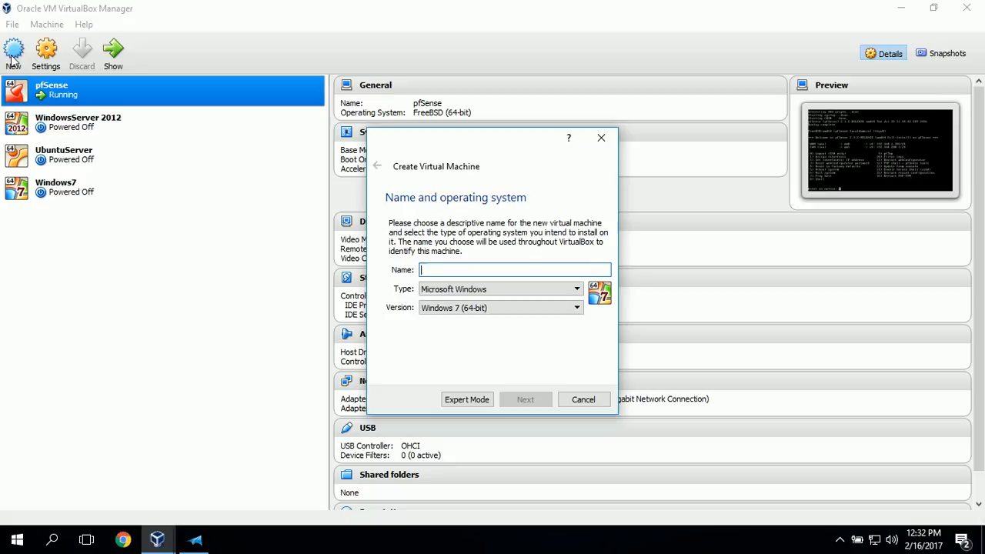
{"action": "type", "text": "Ubuntu"}
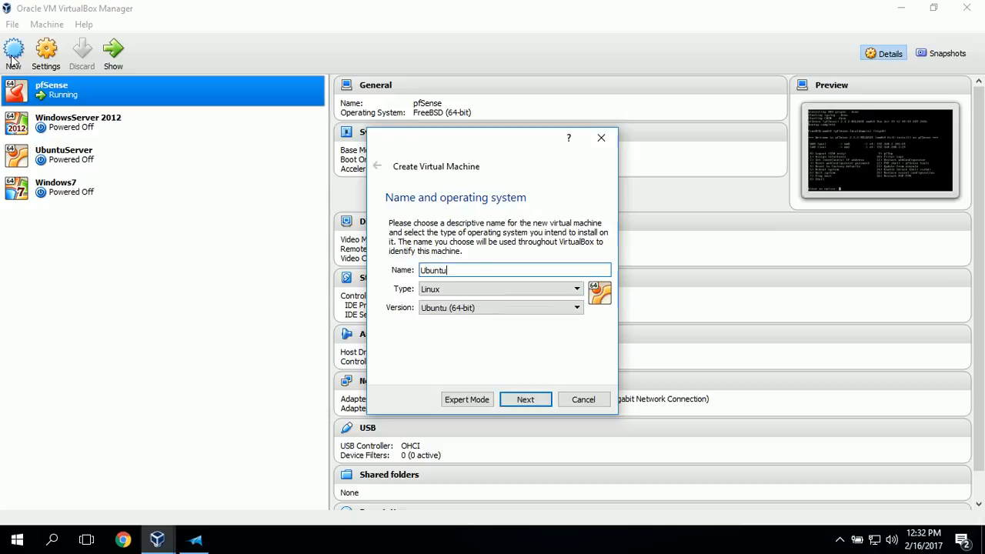
{"action": "type", "text": " Desktop"}
{"action": "left_click", "coordinate": [525, 399]}
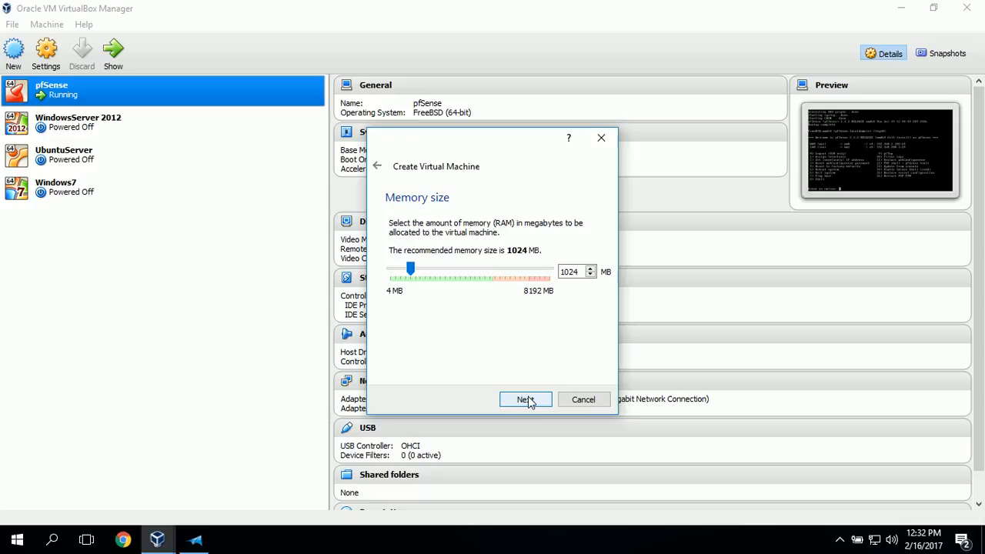
{"action": "left_click", "coordinate": [527, 400]}
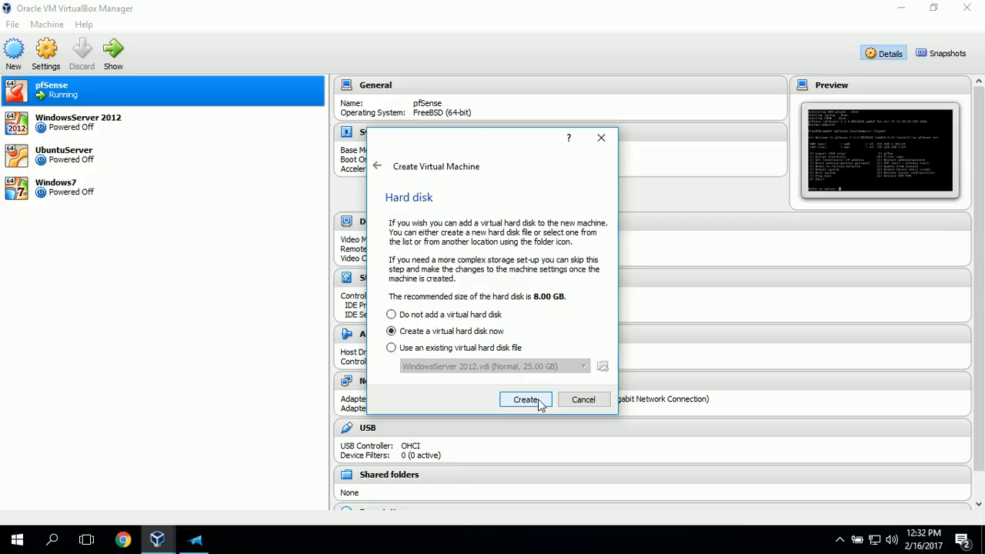
Step: Create a new dynamically allocated VDI hard disk of 16 GB for the Ubuntu Desktop machine
{"action": "left_click", "coordinate": [526, 399]}
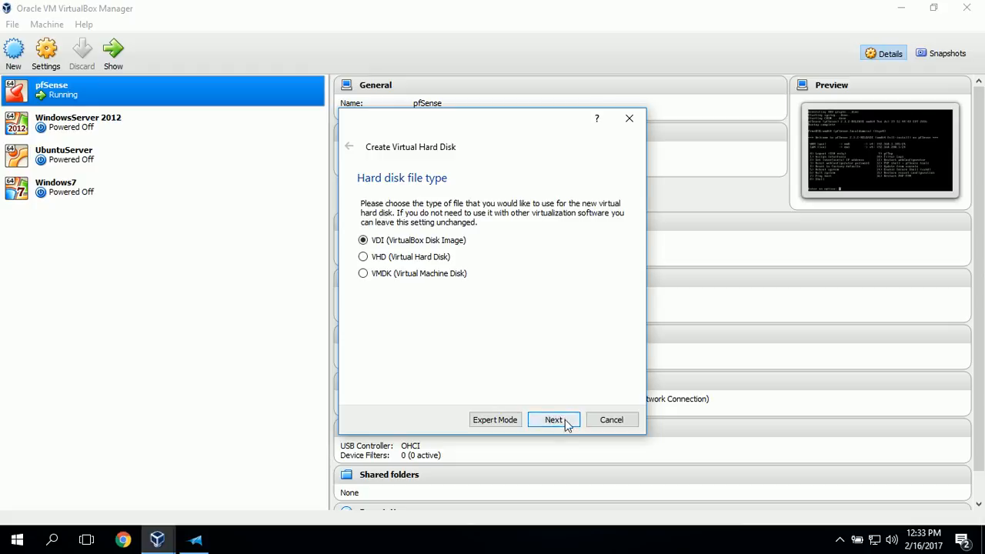
{"action": "left_click", "coordinate": [566, 421]}
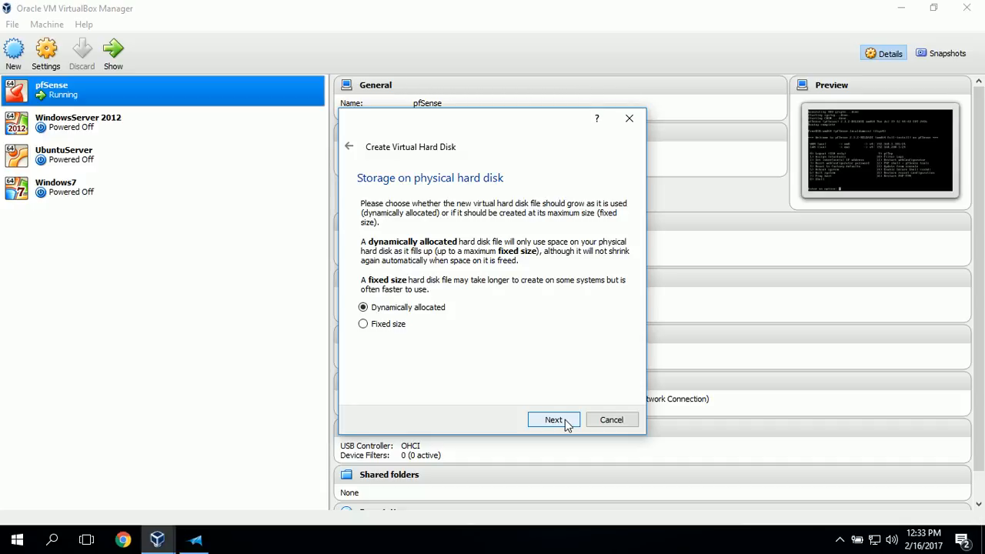
{"action": "left_click", "coordinate": [565, 424]}
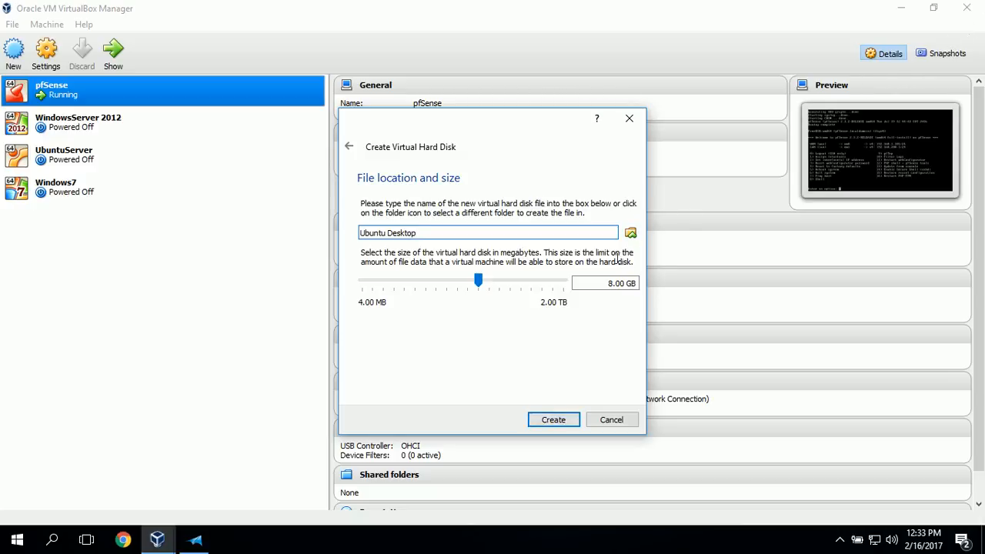
{"action": "left_click", "coordinate": [610, 282]}
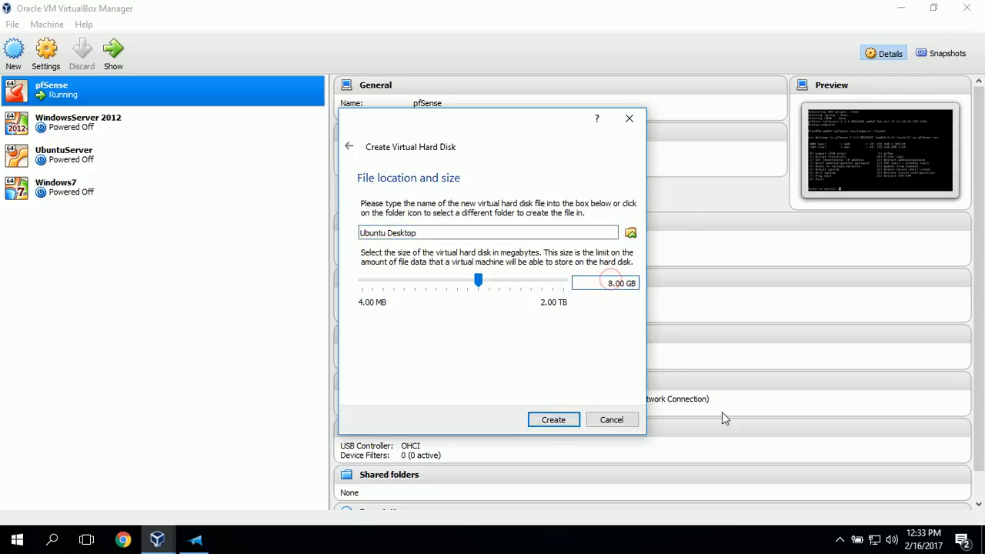
{"action": "key", "text": "BackSpace"}
{"action": "type", "text": "16"}
{"action": "left_click", "coordinate": [545, 421]}
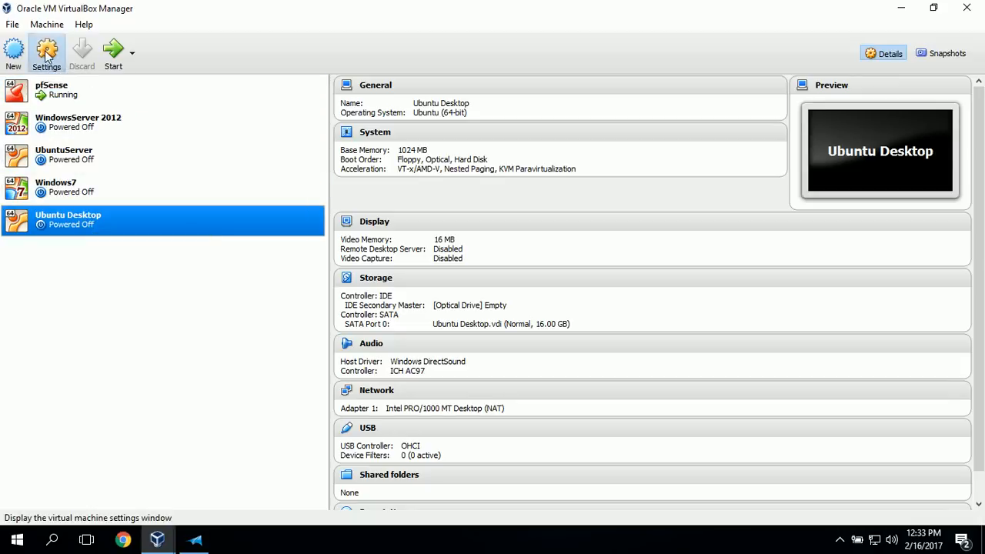
Step: Attach network Adapter 1 of the Ubuntu Desktop machine to the Internal Network named pfsense
{"action": "left_click", "coordinate": [46, 55]}
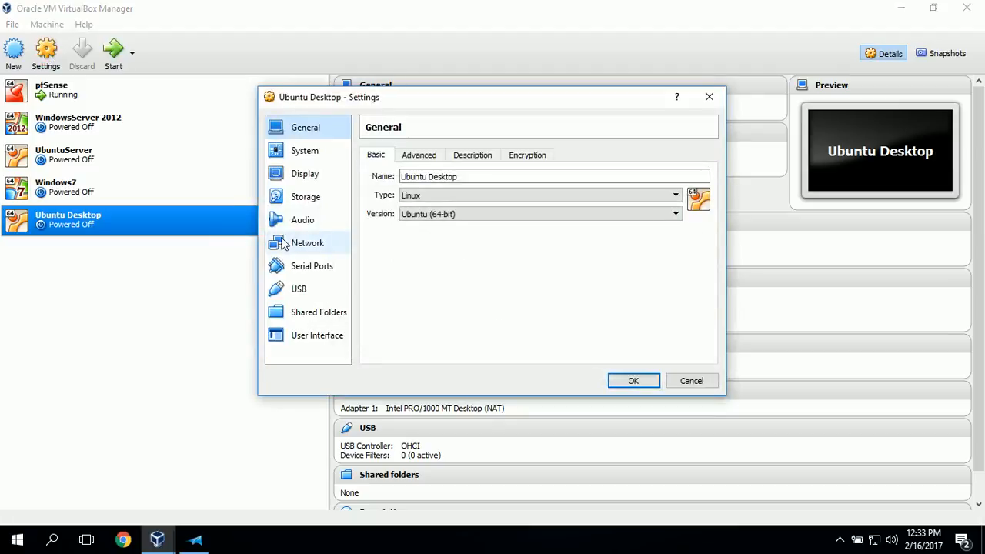
{"action": "left_click", "coordinate": [285, 243]}
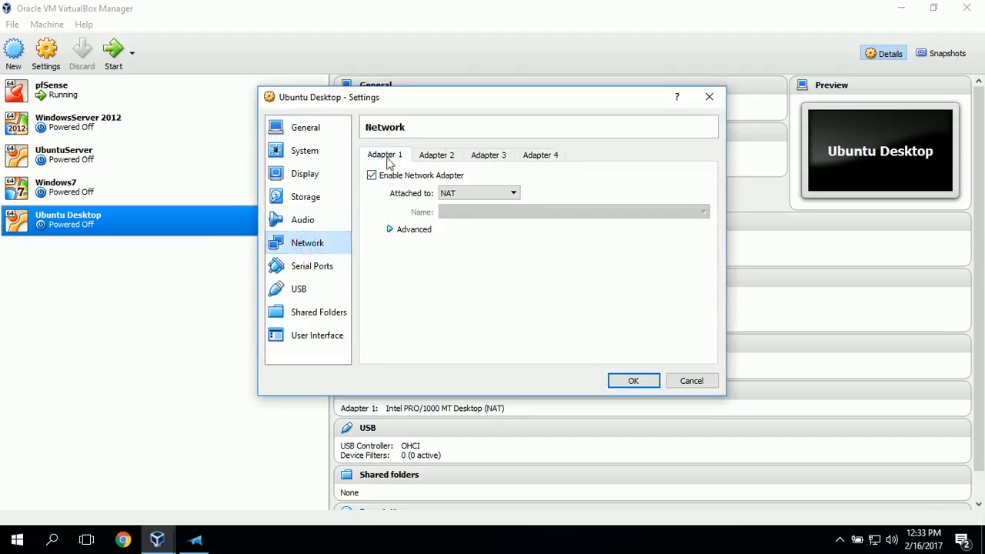
{"action": "left_click", "coordinate": [520, 198]}
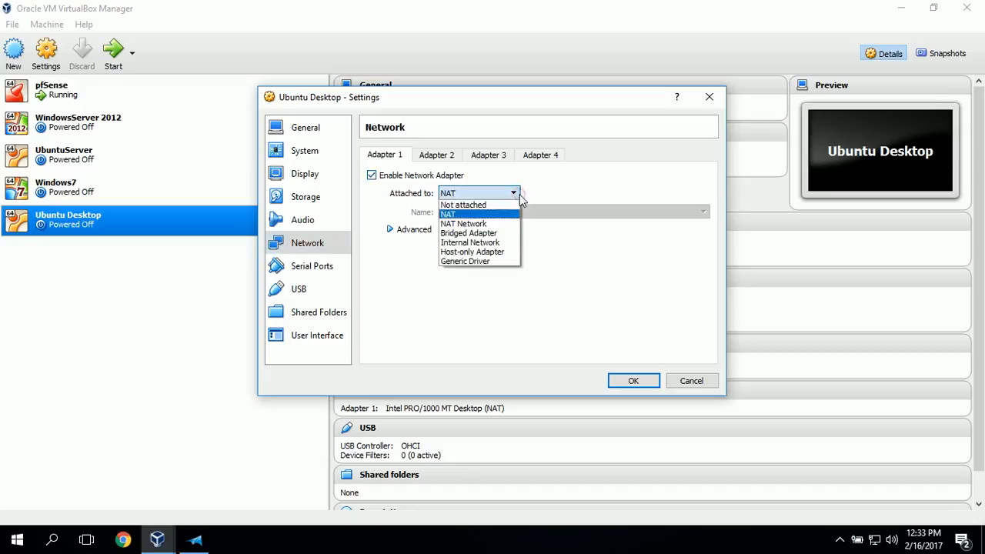
{"action": "left_click", "coordinate": [501, 243]}
{"action": "left_click", "coordinate": [707, 216]}
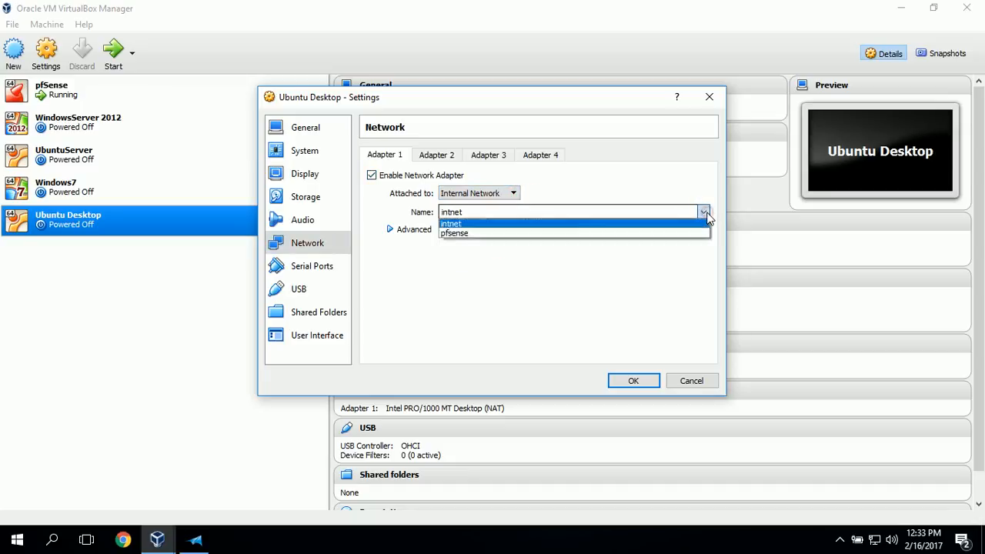
{"action": "left_click", "coordinate": [694, 234]}
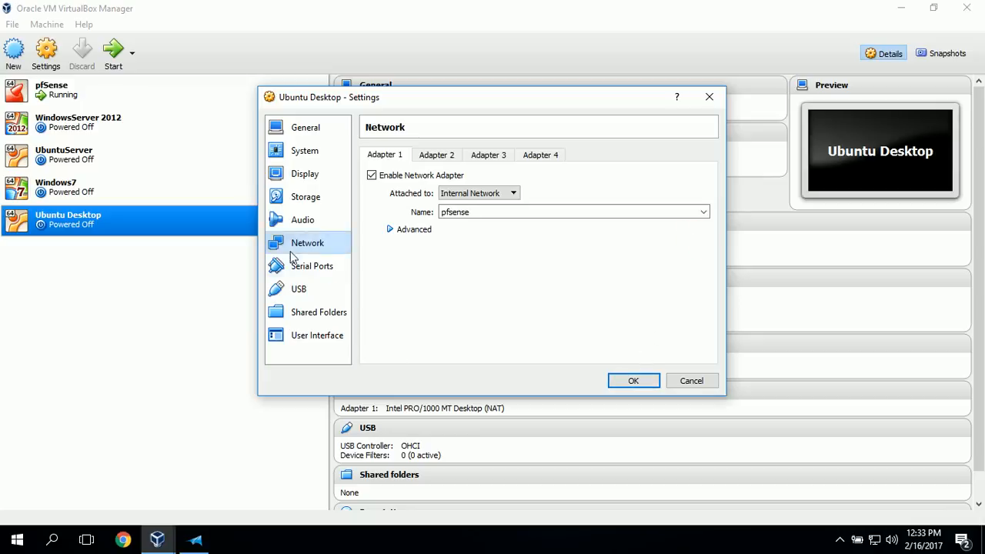
Step: Load the ubuntu-16.04.1-desktop-amd64 image from the Ubuntu Desktop ISO folder into the empty optical drive and save the machine settings
{"action": "left_click", "coordinate": [304, 199]}
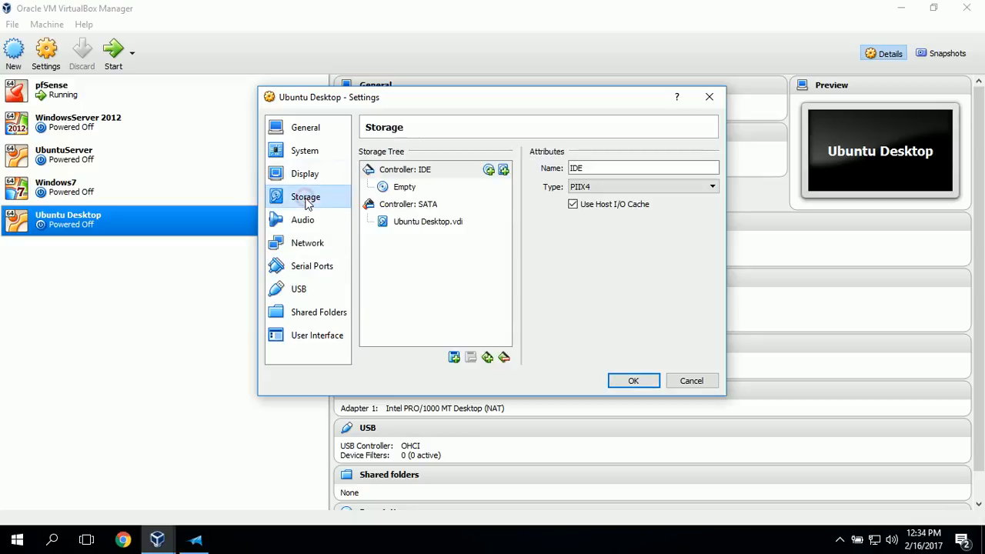
{"action": "left_click", "coordinate": [503, 170]}
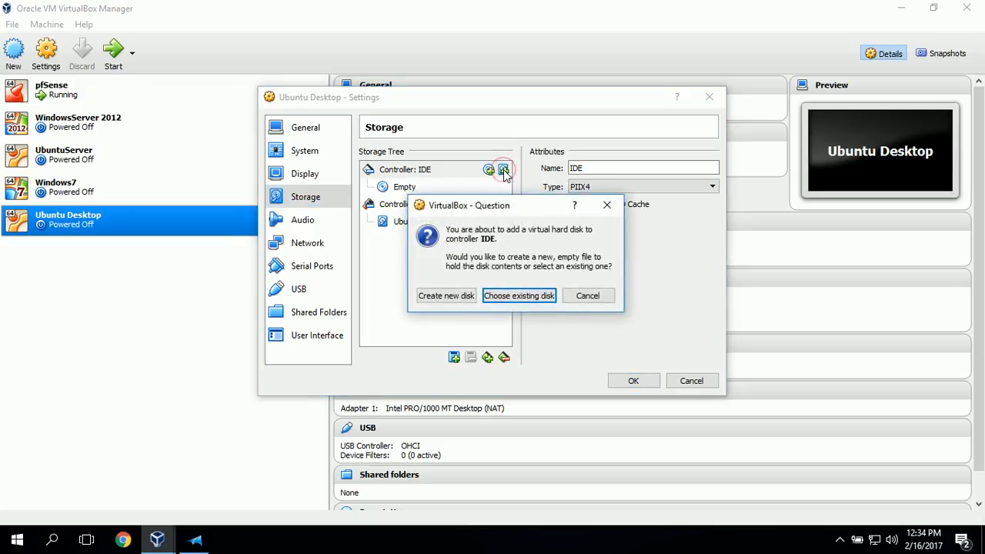
{"action": "left_click", "coordinate": [587, 295]}
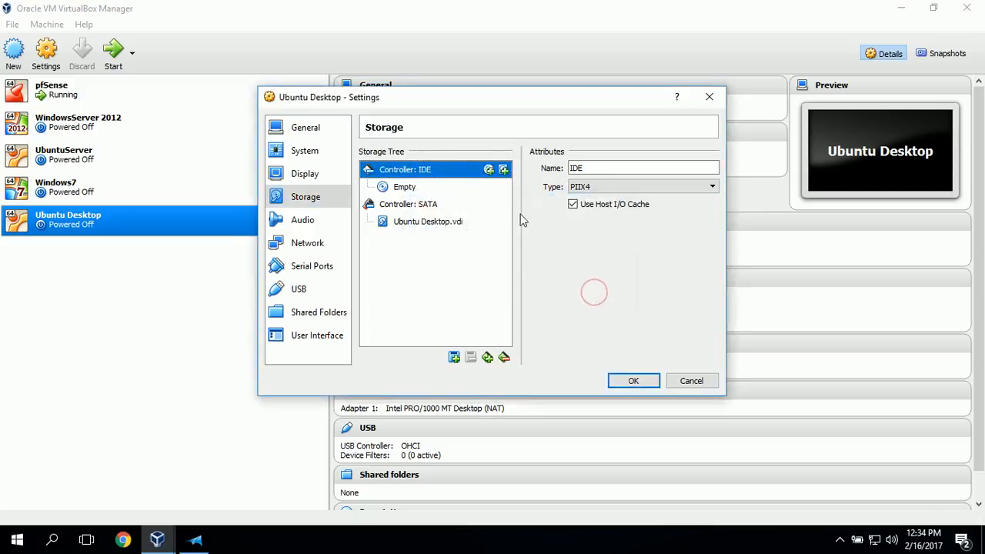
{"action": "left_click", "coordinate": [433, 189]}
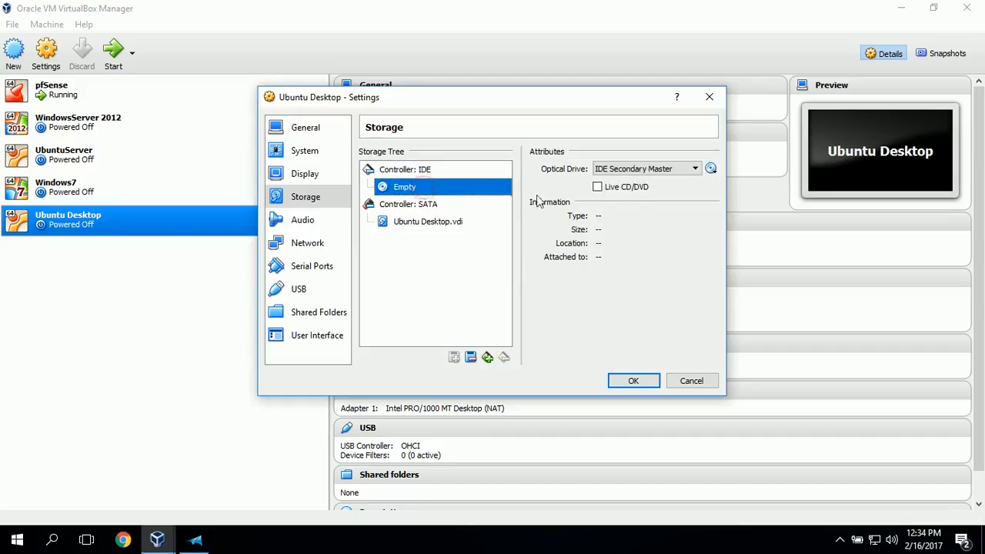
{"action": "left_click", "coordinate": [710, 169]}
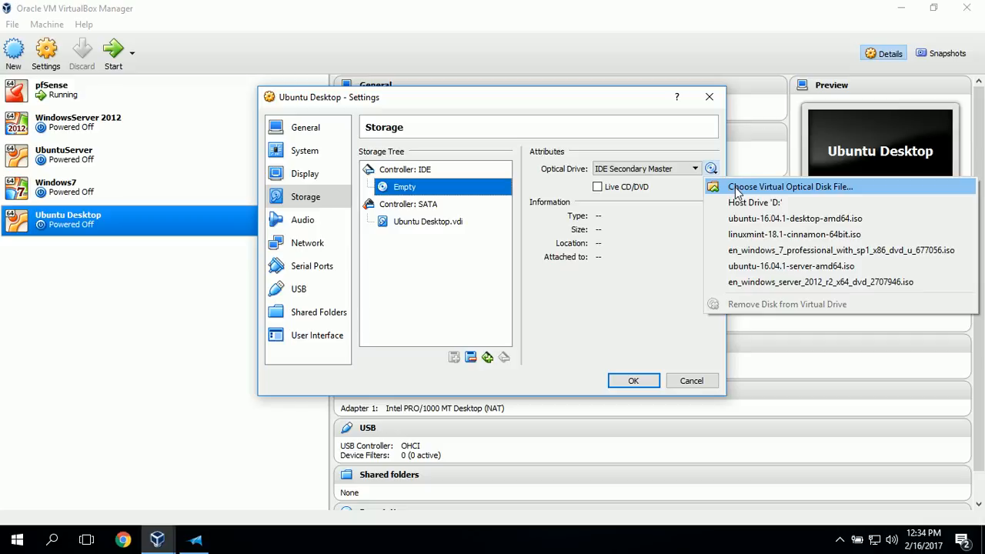
{"action": "left_click", "coordinate": [735, 188]}
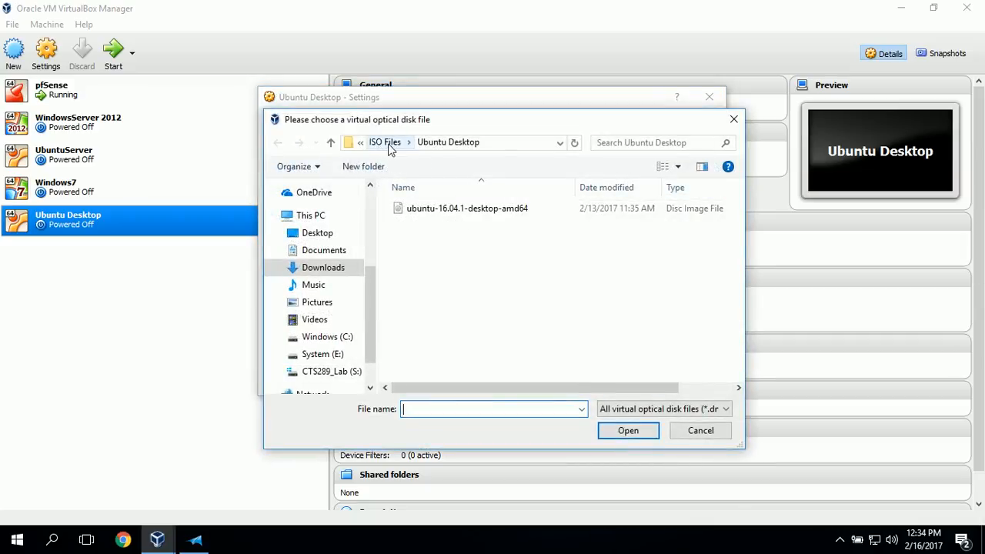
{"action": "left_click", "coordinate": [388, 145]}
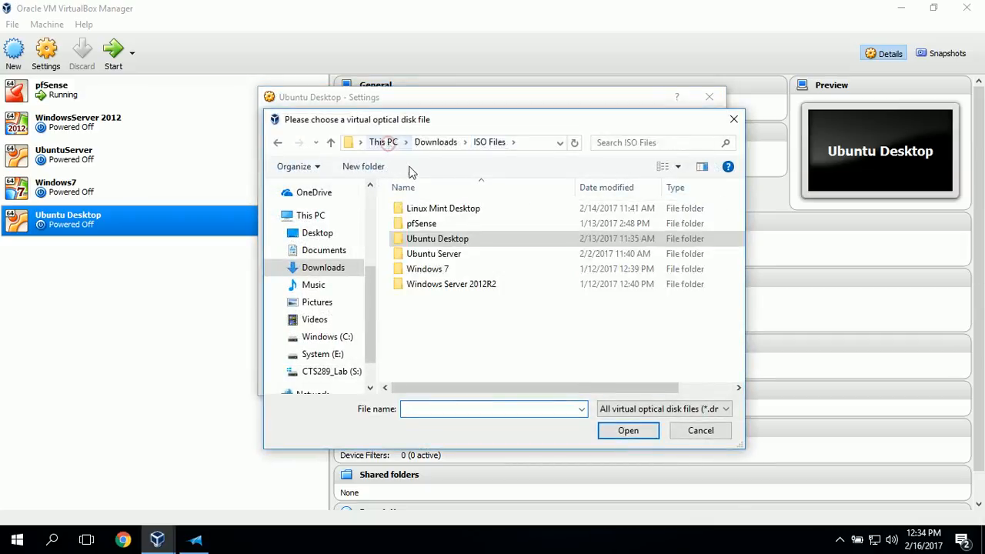
{"action": "double_click", "coordinate": [440, 241]}
{"action": "left_click", "coordinate": [473, 214]}
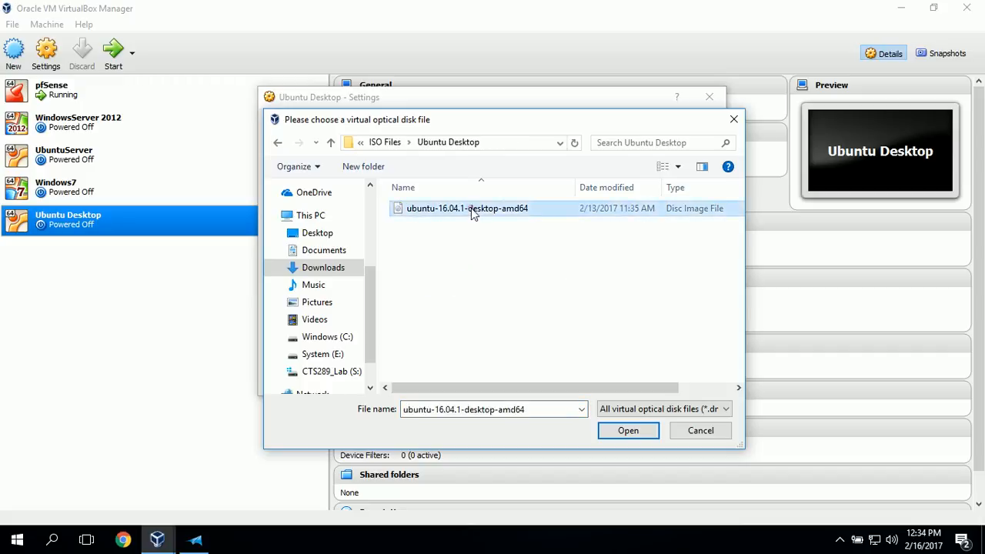
{"action": "left_click", "coordinate": [623, 430]}
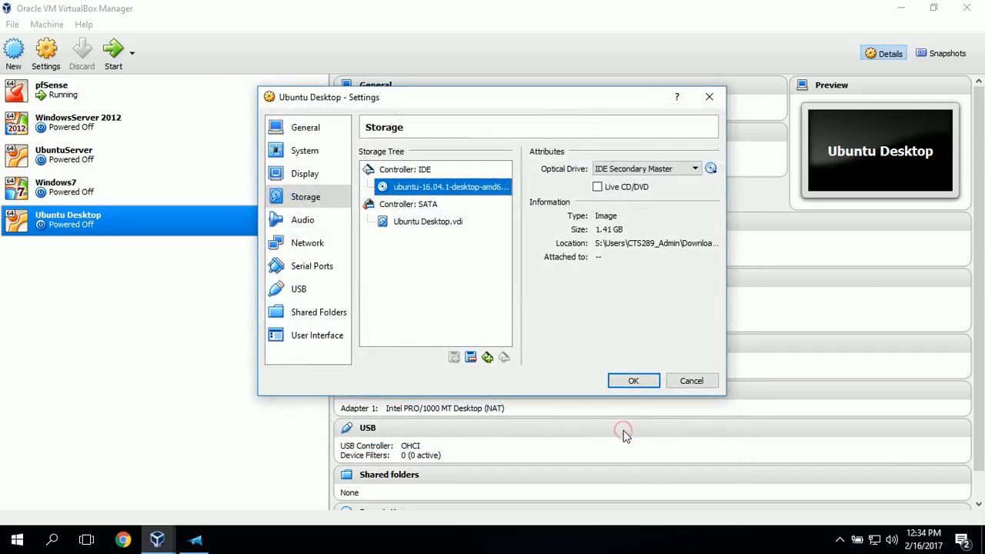
{"action": "left_click", "coordinate": [642, 382]}
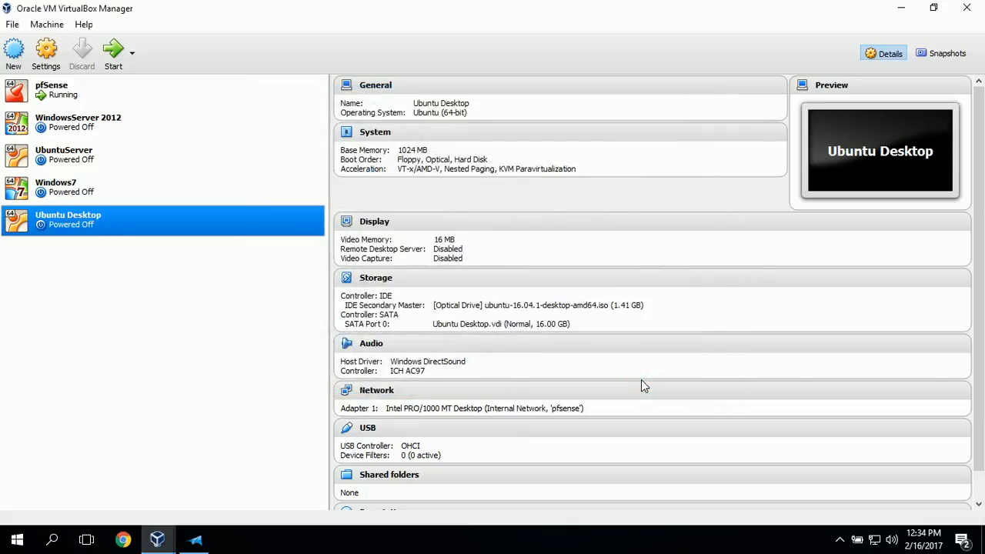
Step: Start the Ubuntu Desktop machine, dismiss the keyboard capture notice and maximize the machine's window
{"action": "left_click", "coordinate": [110, 61]}
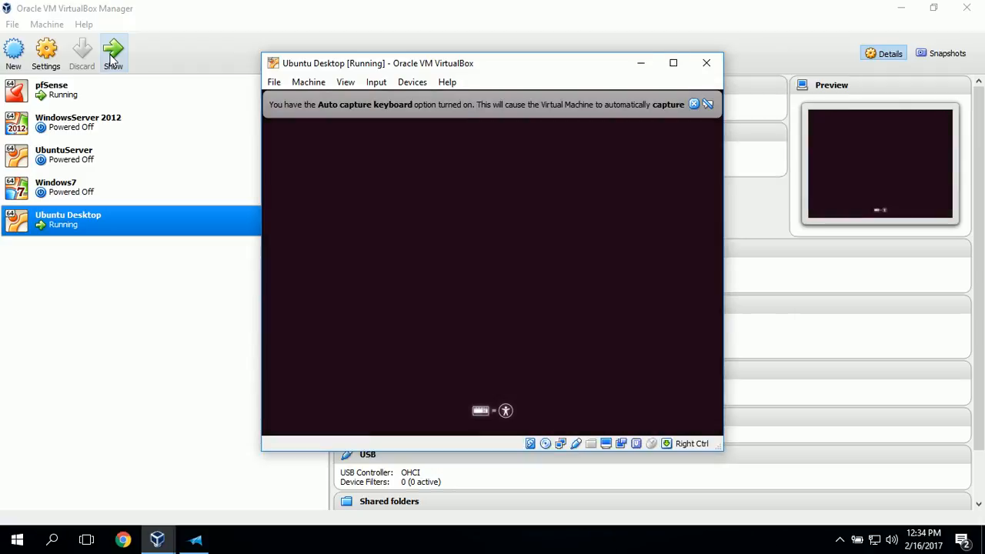
{"action": "left_click", "coordinate": [693, 104]}
{"action": "left_click", "coordinate": [673, 62]}
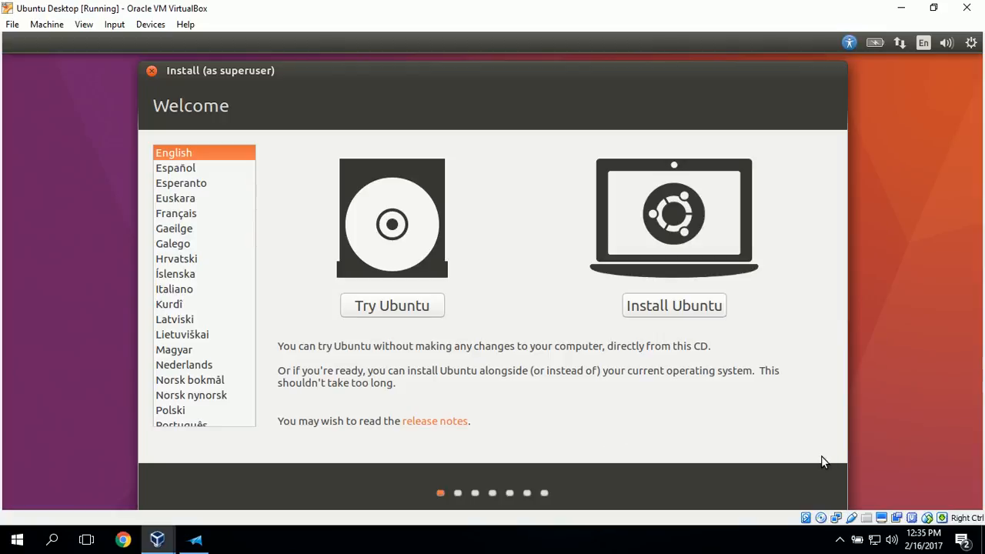
Step: Start installing Ubuntu in English without updates or third-party software, erasing the disk and writing the partition changes
{"action": "left_click", "coordinate": [659, 309]}
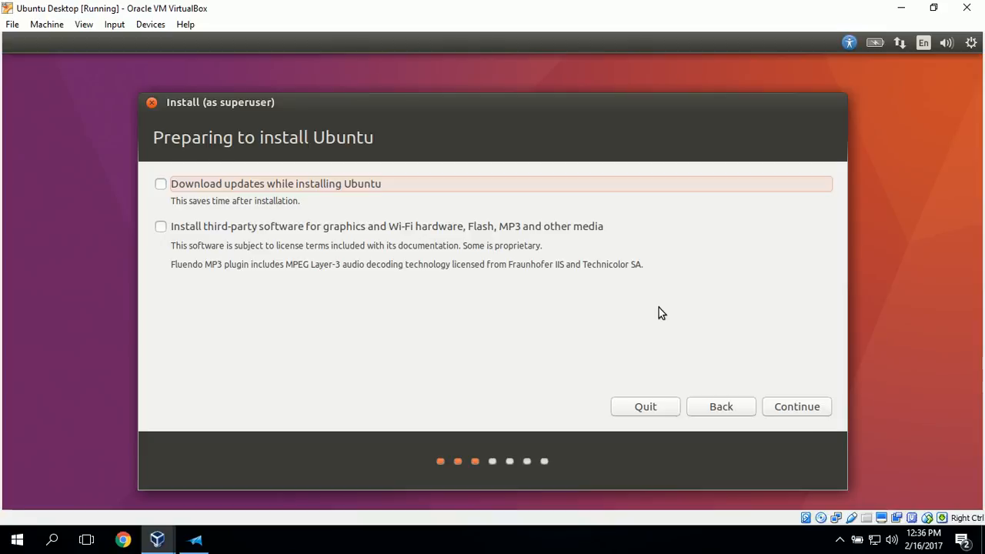
{"action": "left_click", "coordinate": [822, 410]}
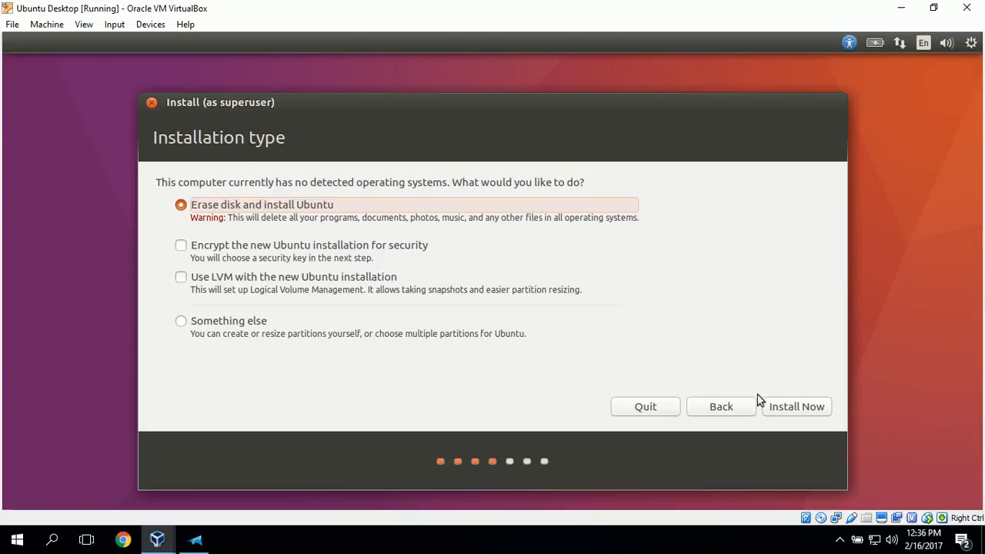
{"action": "left_click", "coordinate": [796, 407]}
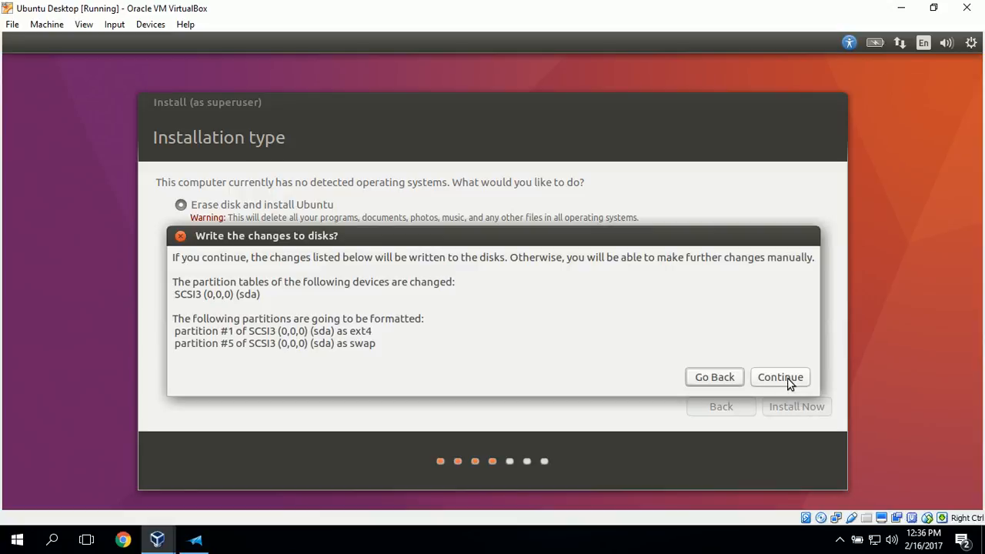
{"action": "left_click", "coordinate": [788, 382]}
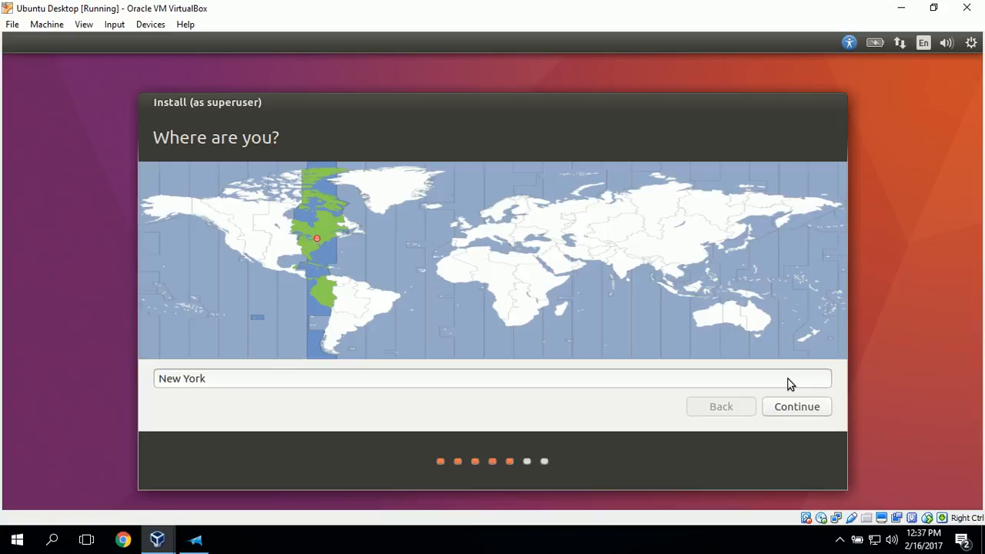
Step: Accept New York as the location and English (US) as the keyboard layout
{"action": "left_click", "coordinate": [813, 410]}
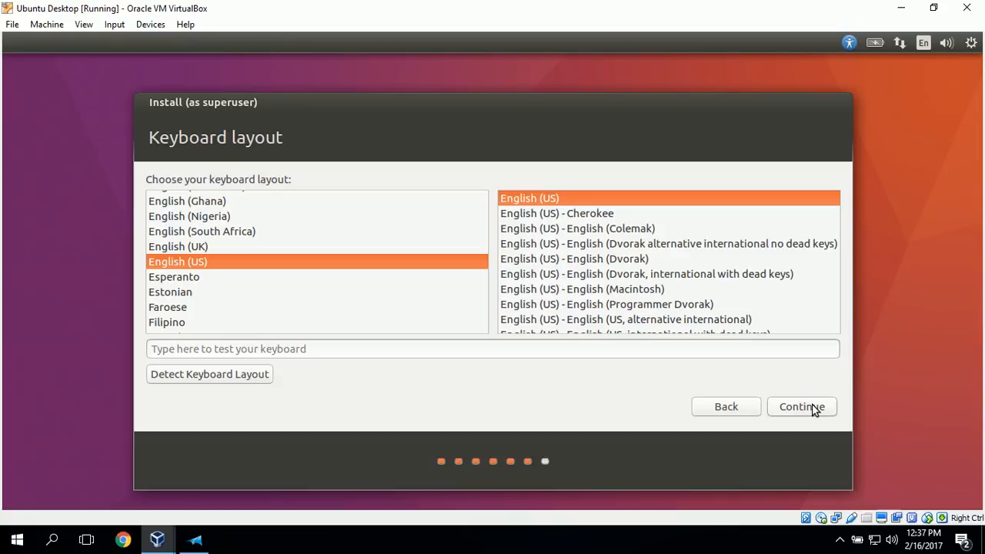
{"action": "left_click", "coordinate": [815, 407]}
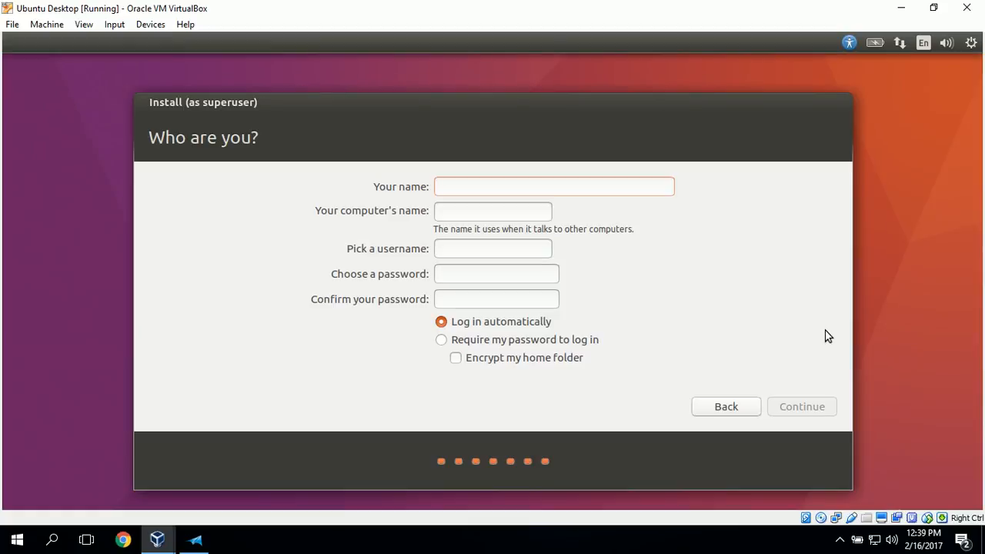
Step: Enter the account holder's full name in the Ubuntu installer's user details
{"action": "type", "text": "Geradl"}
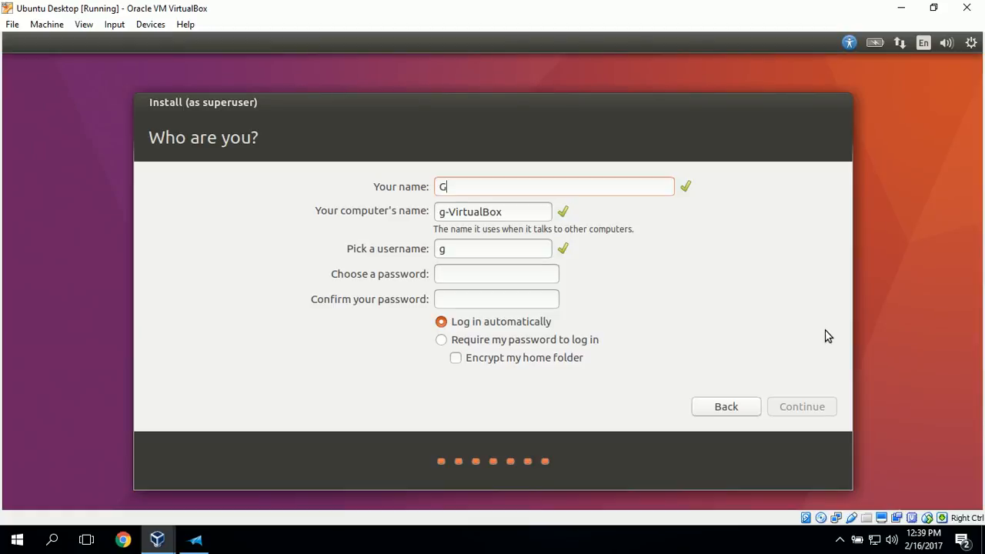
{"action": "key", "text": "BackSpace"}
{"action": "key", "text": "BackSpace"}
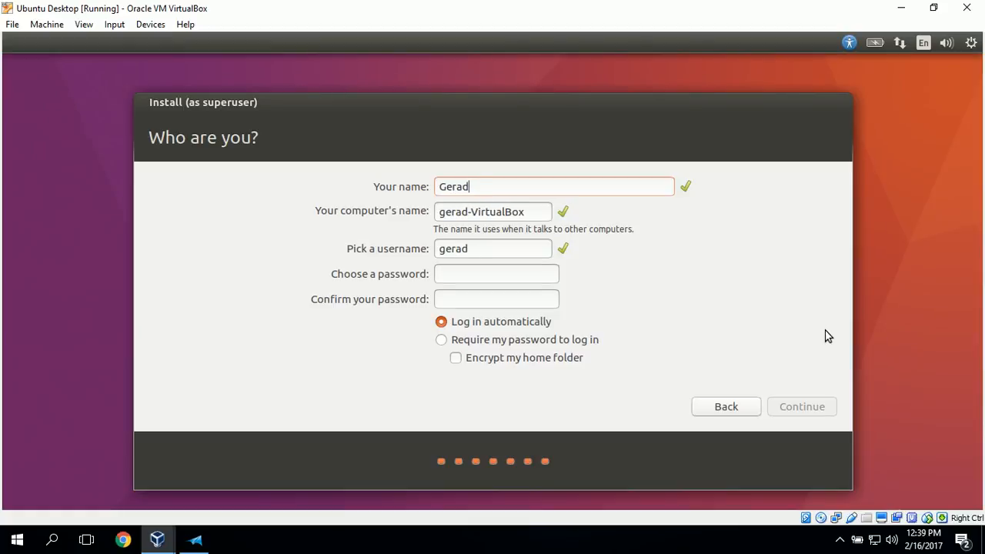
{"action": "type", "text": "ld Earnhardt"}
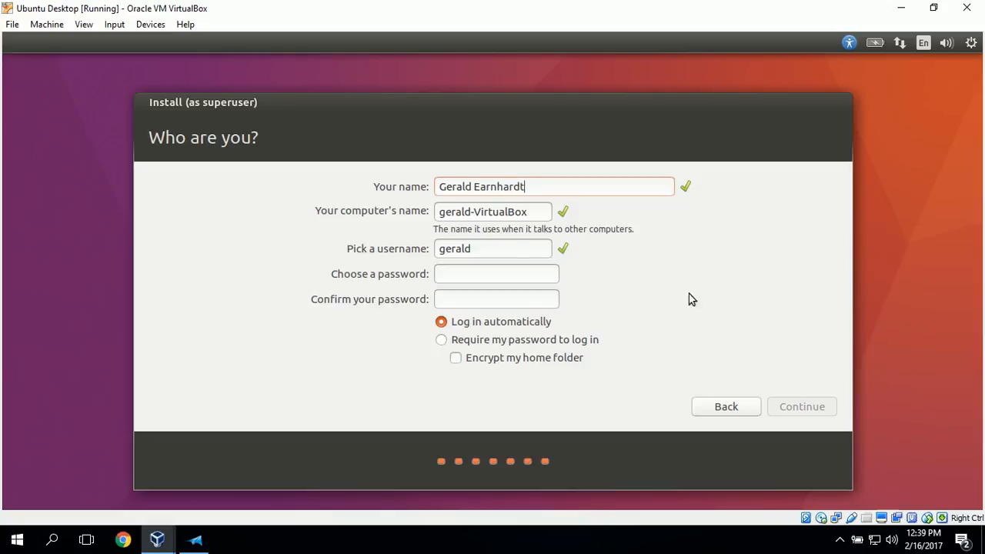
Step: Replace the suggested computer name with UbuntuDesktop
{"action": "left_click_drag", "start_coordinate": [543, 211], "coordinate": [314, 210]}
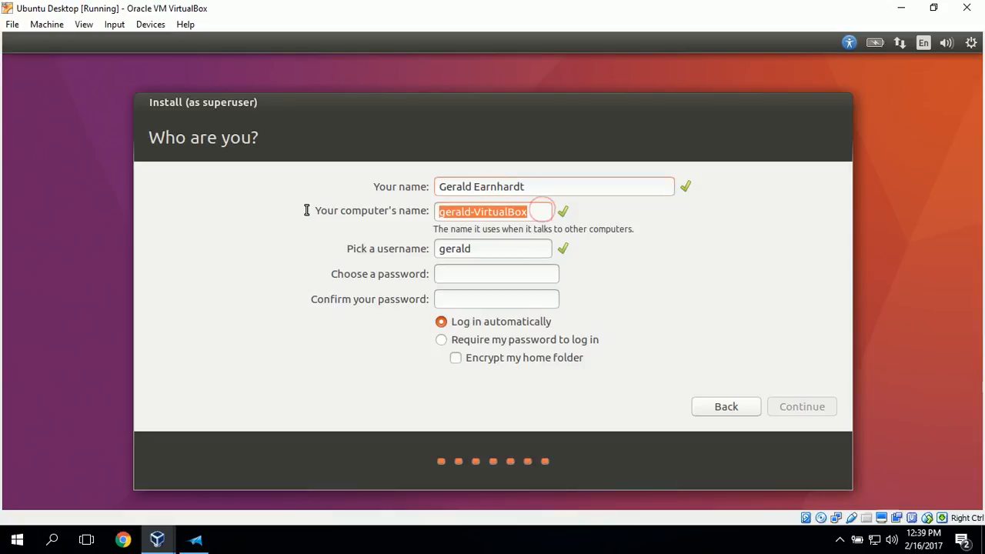
{"action": "key", "text": "BackSpace"}
{"action": "type", "text": "U"}
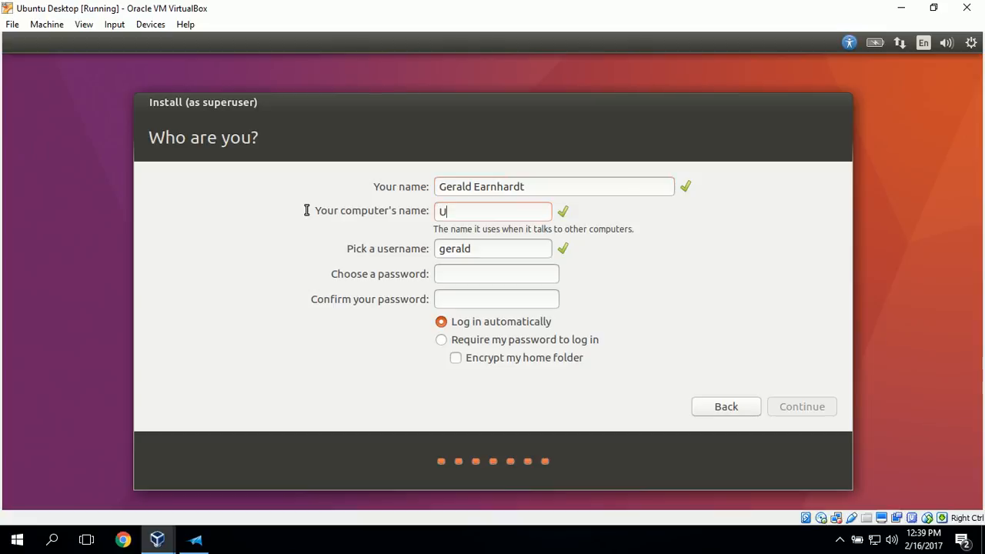
{"action": "type", "text": "b"}
{"action": "type", "text": "unt"}
{"action": "type", "text": "uDesk"}
{"action": "type", "text": "tip"}
{"action": "key", "text": "BackSpace"}
{"action": "key", "text": "BackSpace"}
{"action": "type", "text": "op"}
Step: Change the suggested username to the account holder's first initial followed by the surname
{"action": "left_click", "coordinate": [533, 253]}
{"action": "key", "text": "BackSpace"}
{"action": "key", "text": "BackSpace"}
{"action": "key", "text": "BackSpace"}
{"action": "key", "text": "BackSpace"}
{"action": "key", "text": "BackSpace"}
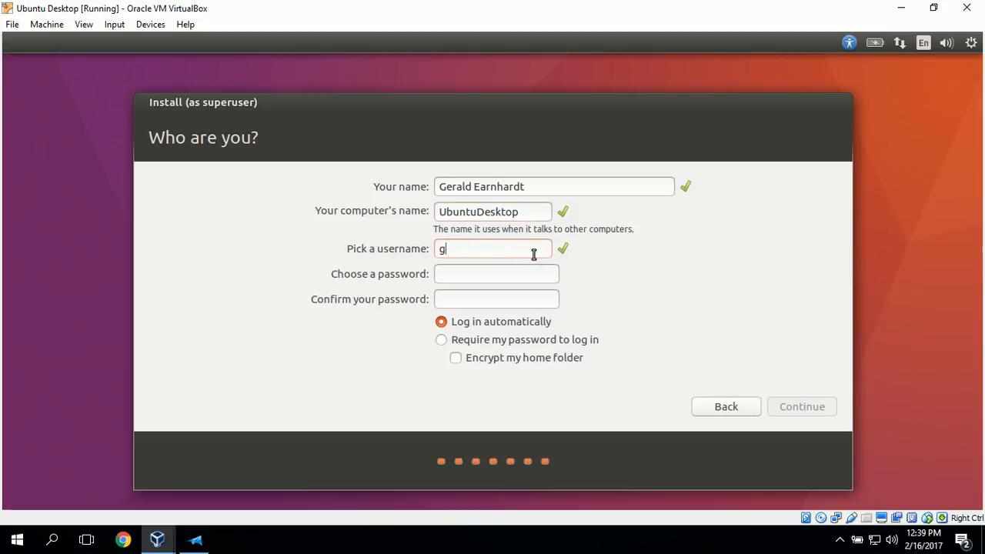
{"action": "type", "text": "earnhardt"}
Step: Enter and confirm the account password, keep automatic login and continue the installation
{"action": "left_click", "coordinate": [505, 276]}
{"action": "type", "text": "********"}
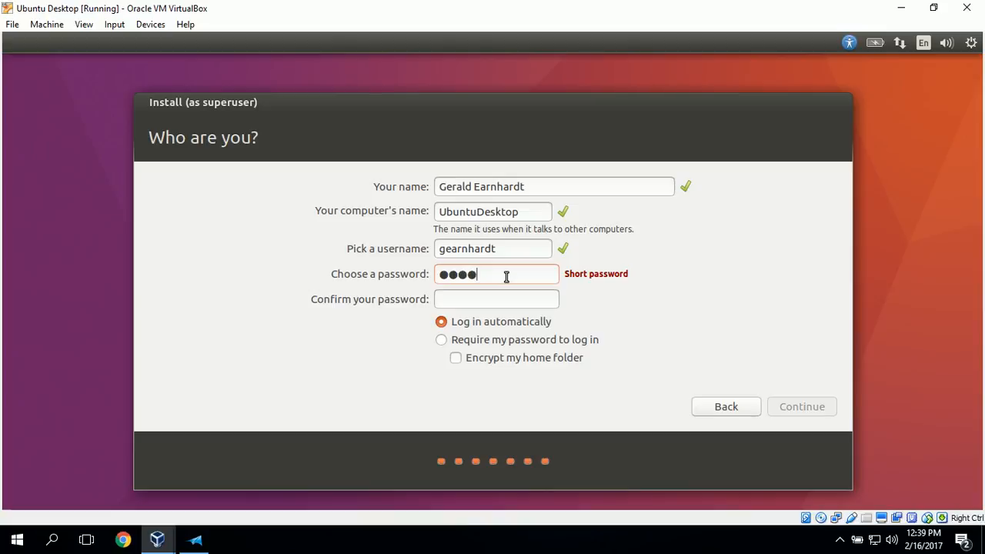
{"action": "type", "text": "****"}
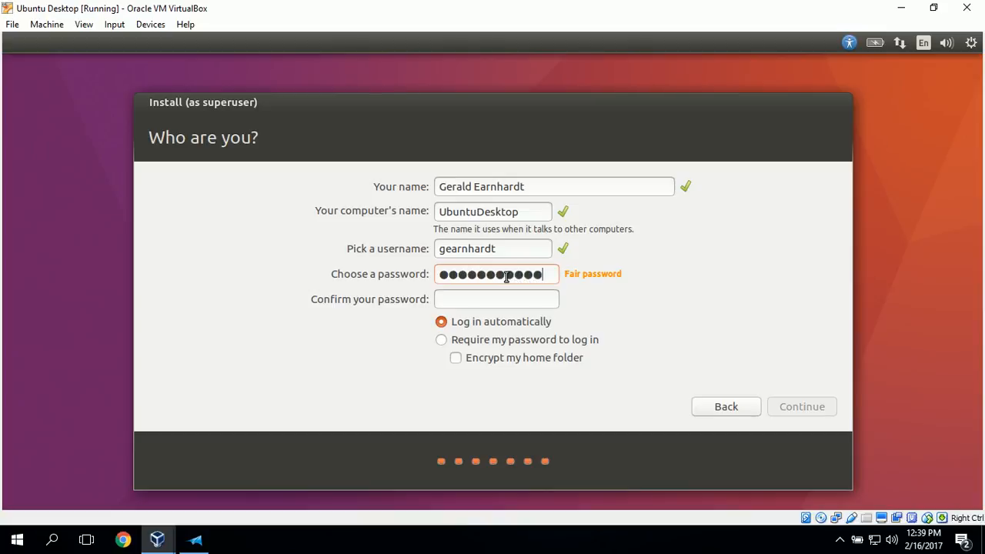
{"action": "left_click", "coordinate": [508, 301]}
{"action": "type", "text": "************"}
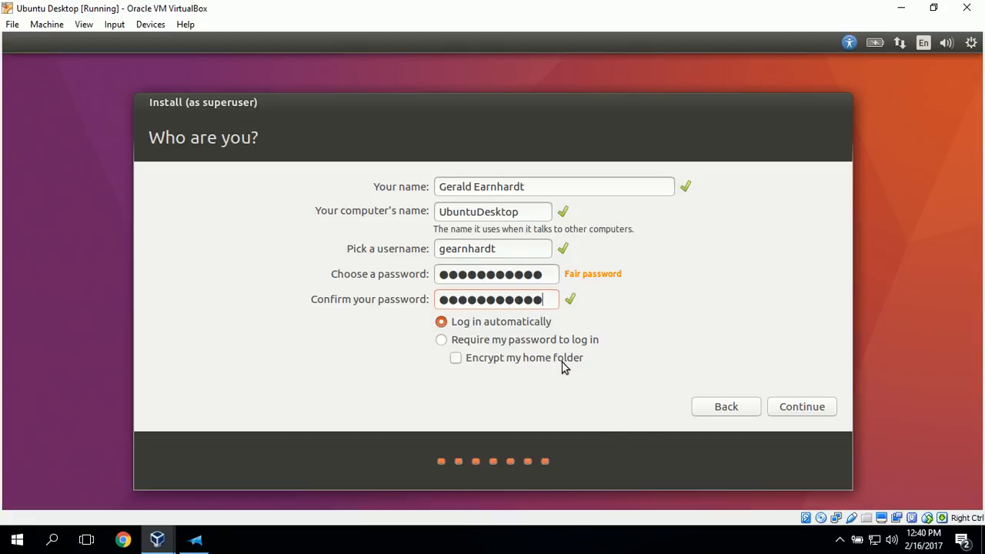
{"action": "left_click", "coordinate": [818, 414]}
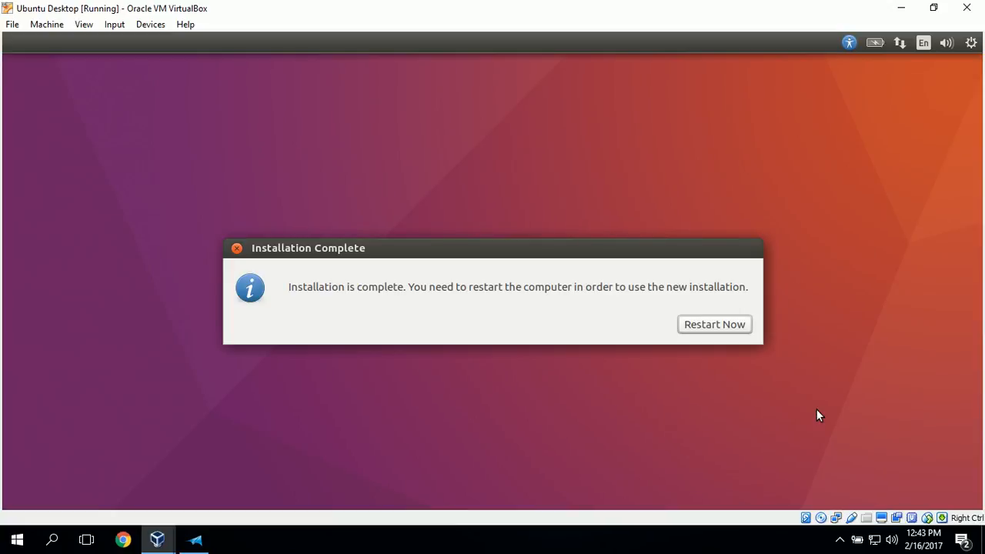
Step: Restart into the new Ubuntu installation, checking the virtual optical drive for a mounted disk before continuing past the medium-removal prompt
{"action": "left_click", "coordinate": [709, 329]}
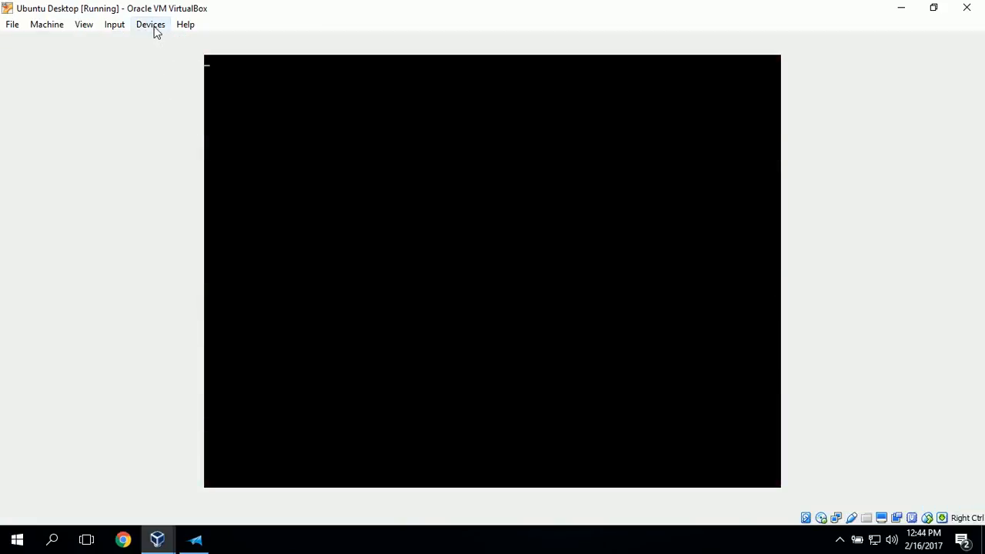
{"action": "left_click", "coordinate": [157, 31]}
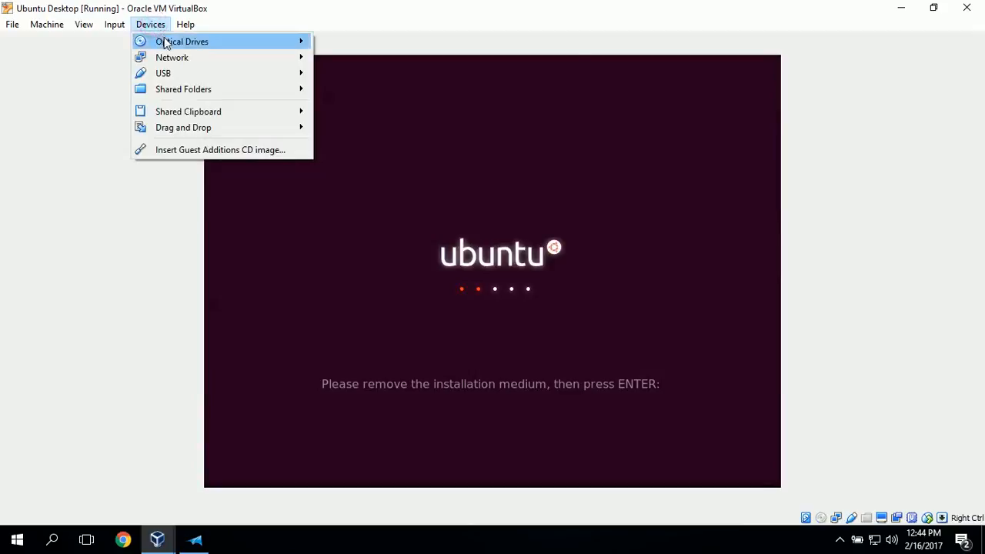
{"action": "mouse_move", "coordinate": [165, 44]}
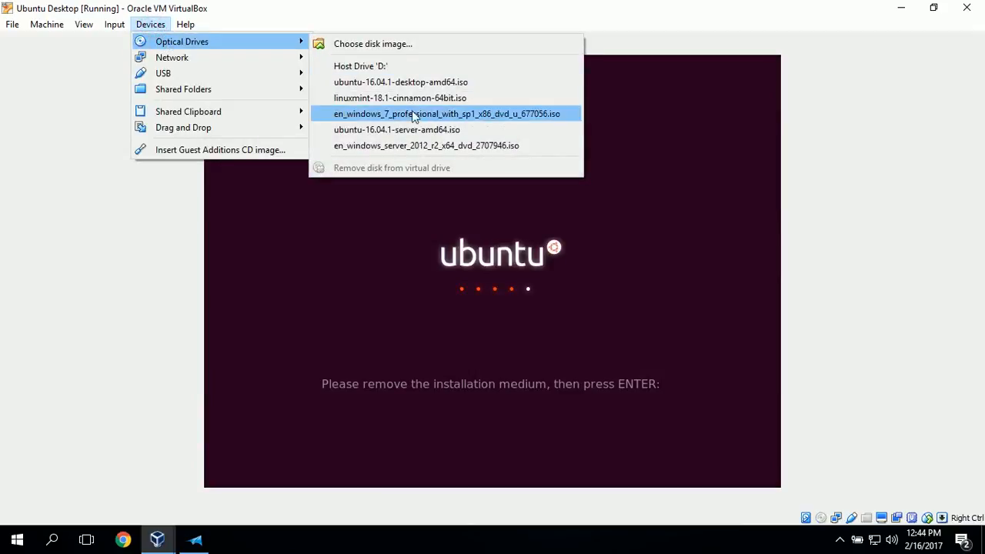
{"action": "left_click", "coordinate": [898, 330]}
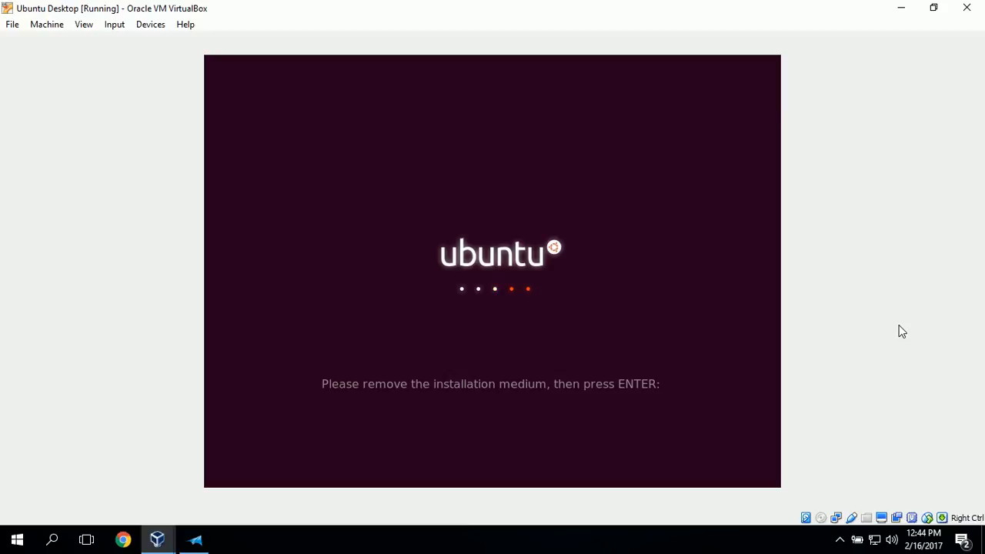
{"action": "key", "text": "Return"}
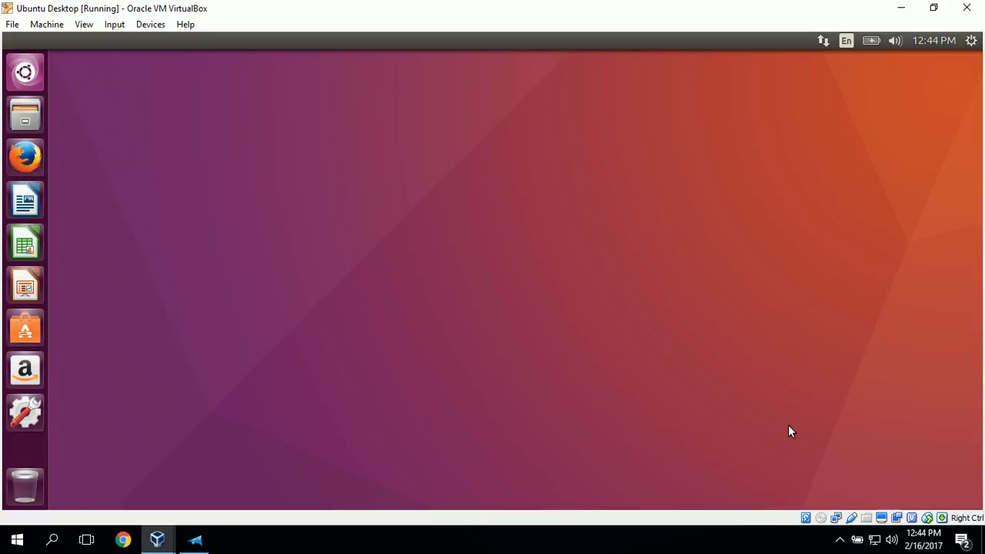
Step: Open the wired connection's options in the system network settings and set its IPv4 method to Manual
{"action": "left_click", "coordinate": [20, 416]}
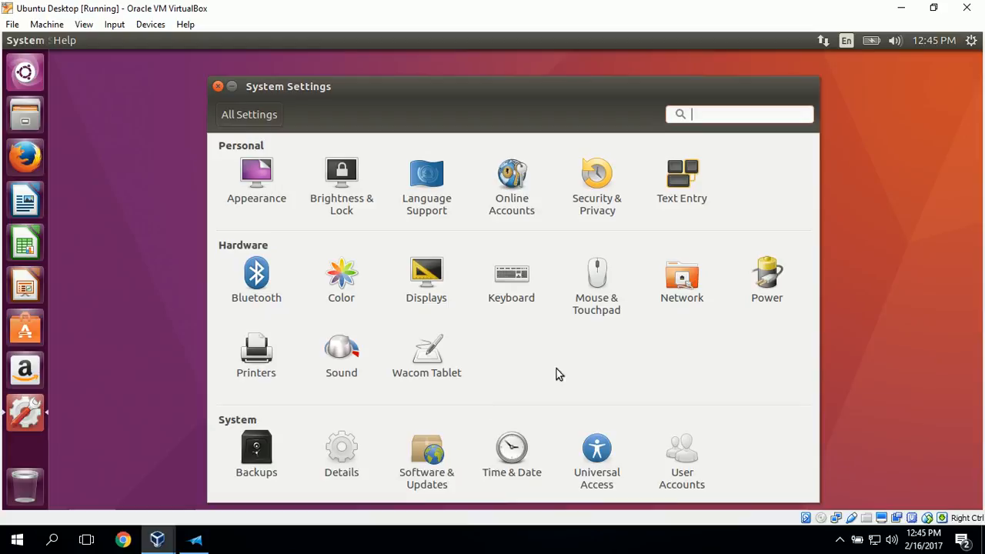
{"action": "left_click", "coordinate": [687, 278]}
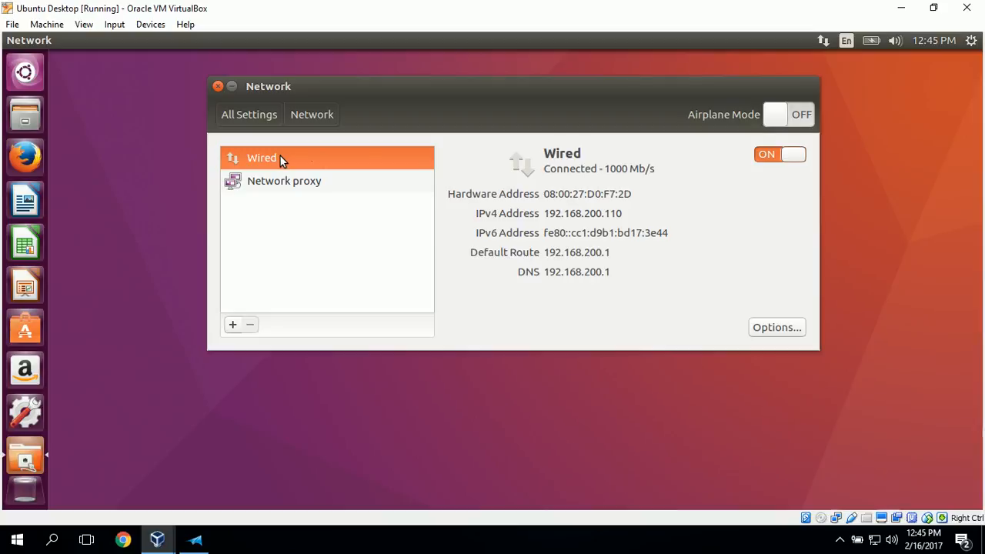
{"action": "left_click", "coordinate": [800, 329]}
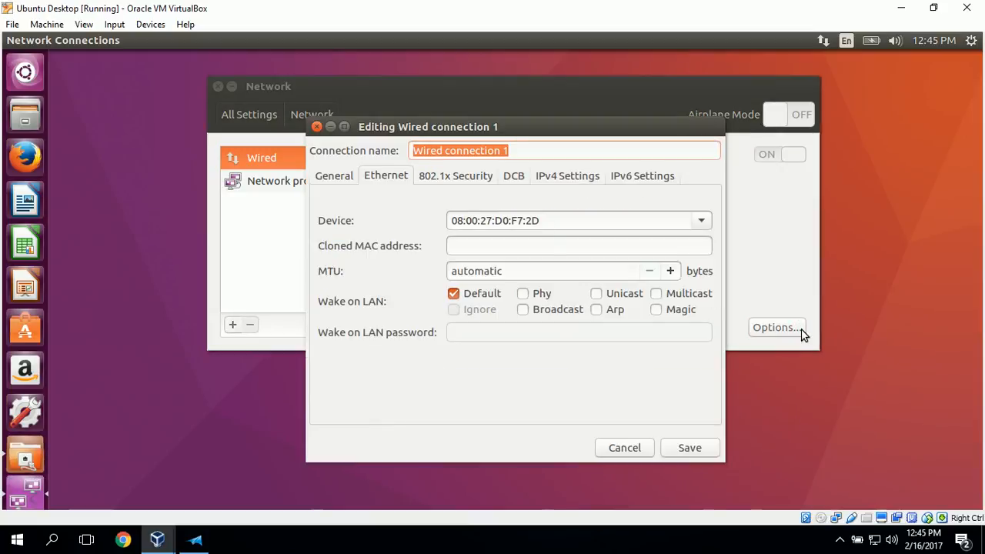
{"action": "left_click", "coordinate": [585, 176]}
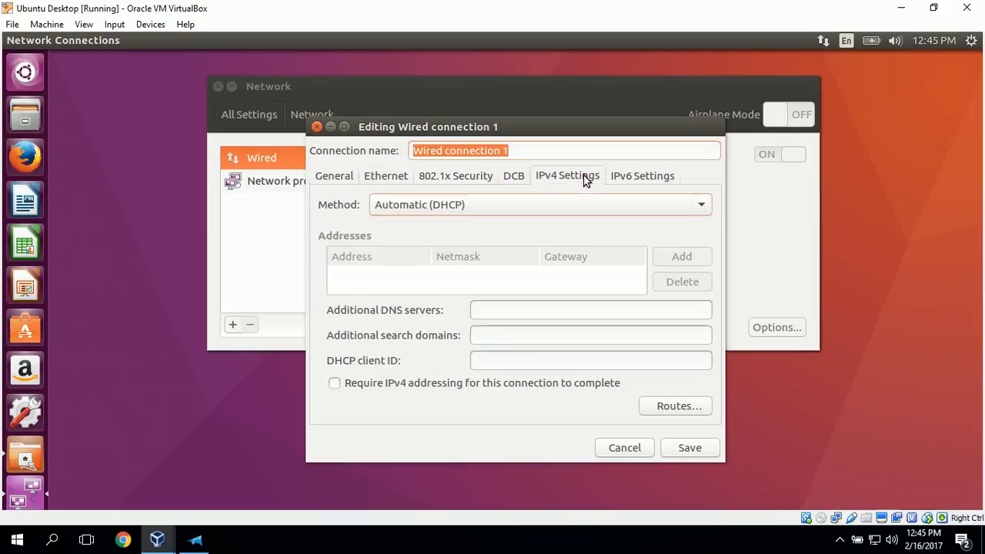
{"action": "left_click", "coordinate": [705, 207]}
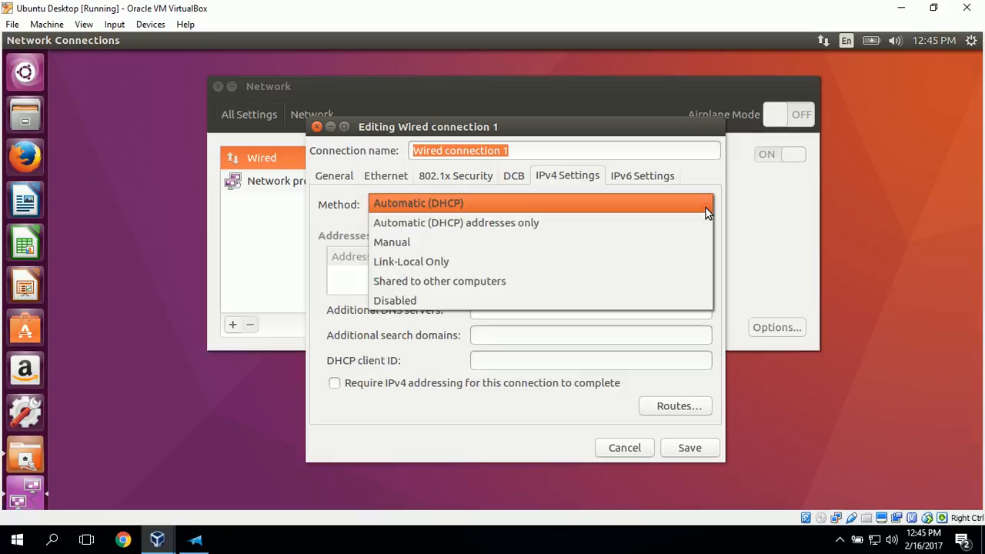
{"action": "left_click", "coordinate": [690, 243]}
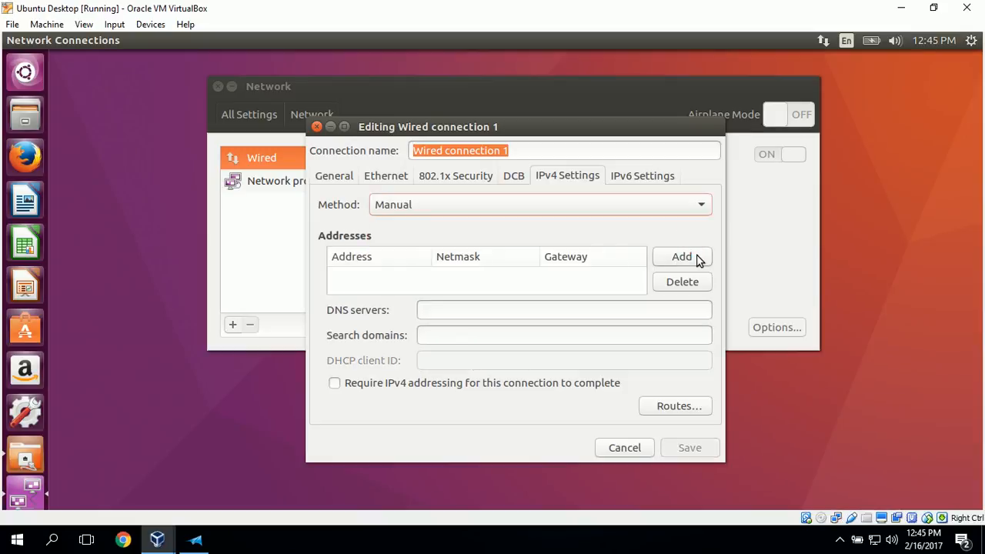
Step: Add the static IPv4 address 192.168.200.11 with netmask 24 and gateway 192.168.200.1
{"action": "left_click", "coordinate": [698, 262]}
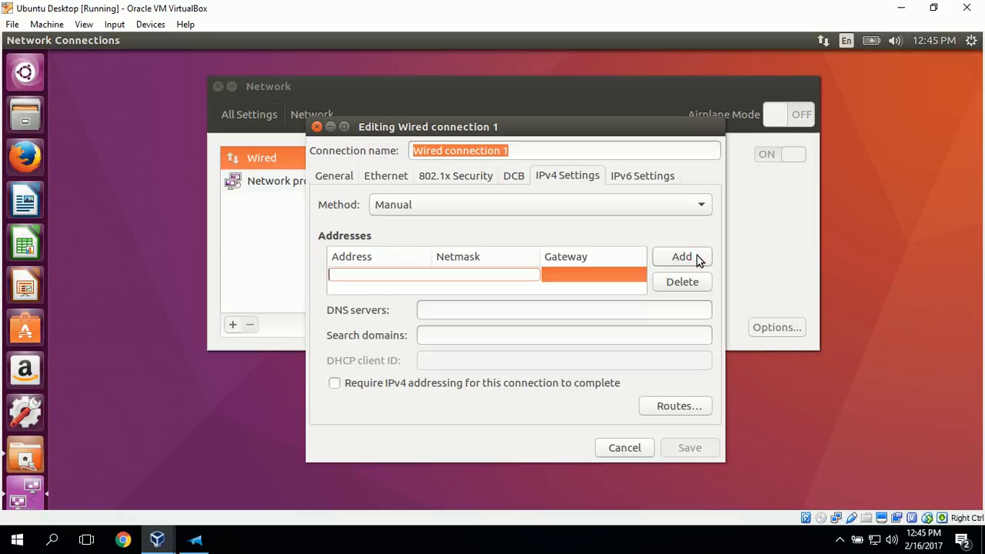
{"action": "type", "text": "192.168.2"}
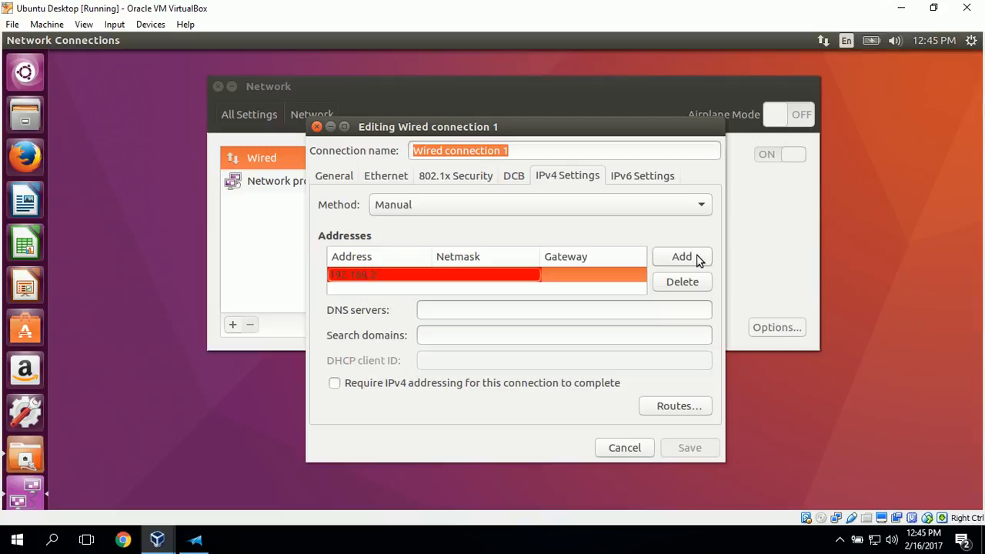
{"action": "type", "text": "00.11"}
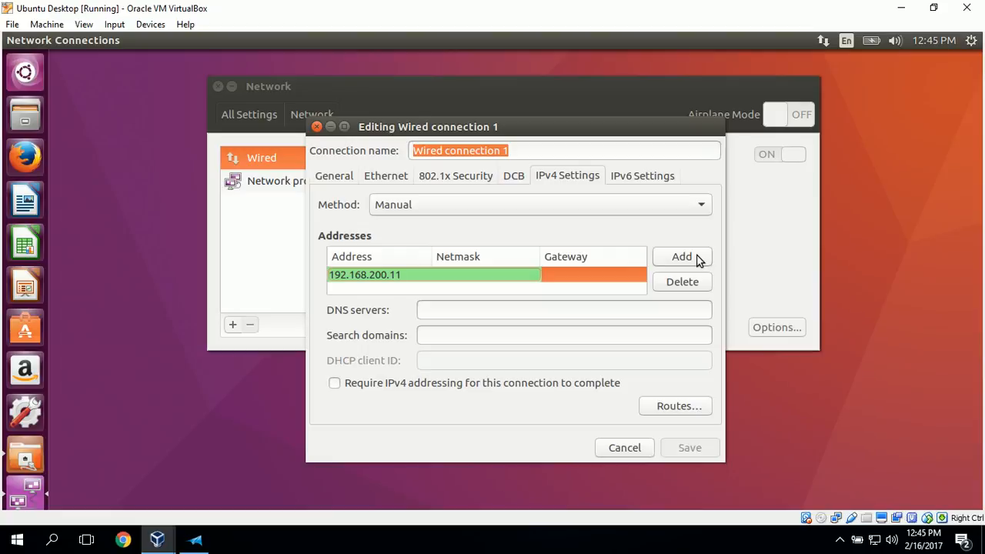
{"action": "key", "text": "Tab"}
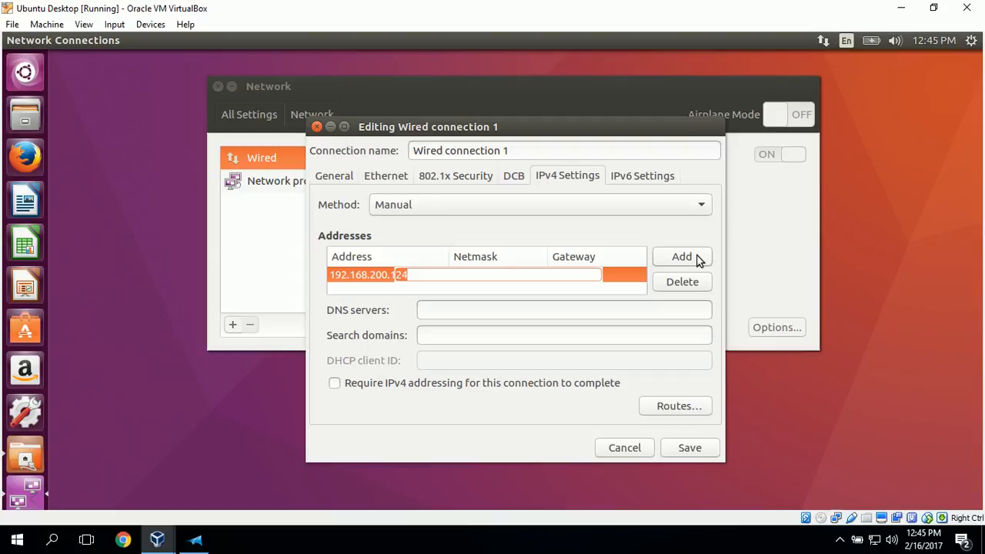
{"action": "type", "text": "1"}
{"action": "key", "text": "Tab"}
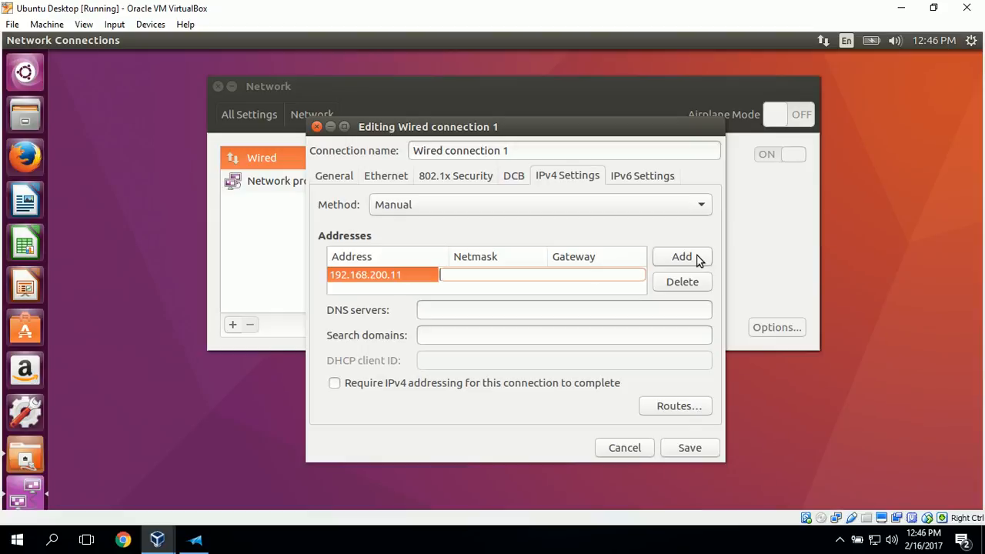
{"action": "type", "text": "255"}
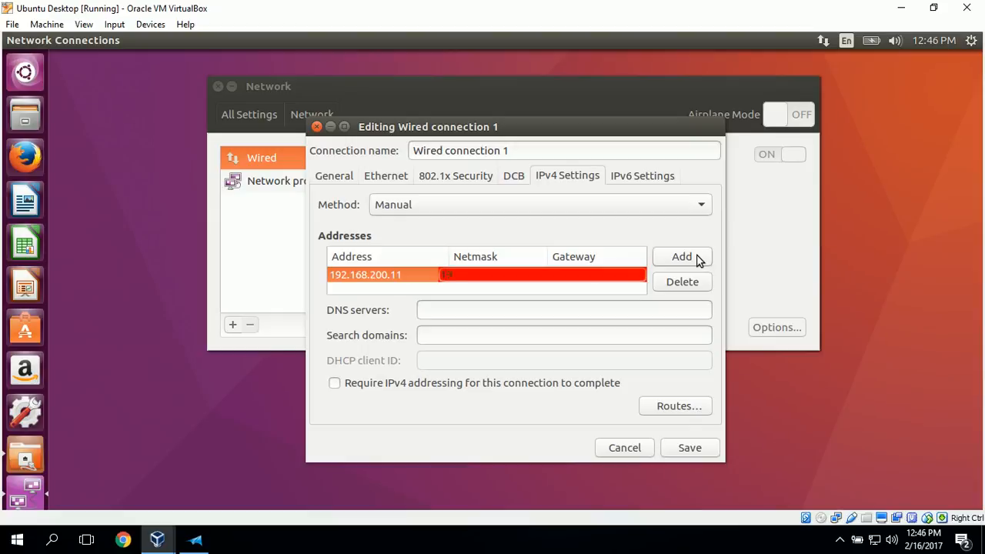
{"action": "type", "text": ".168.200.1"}
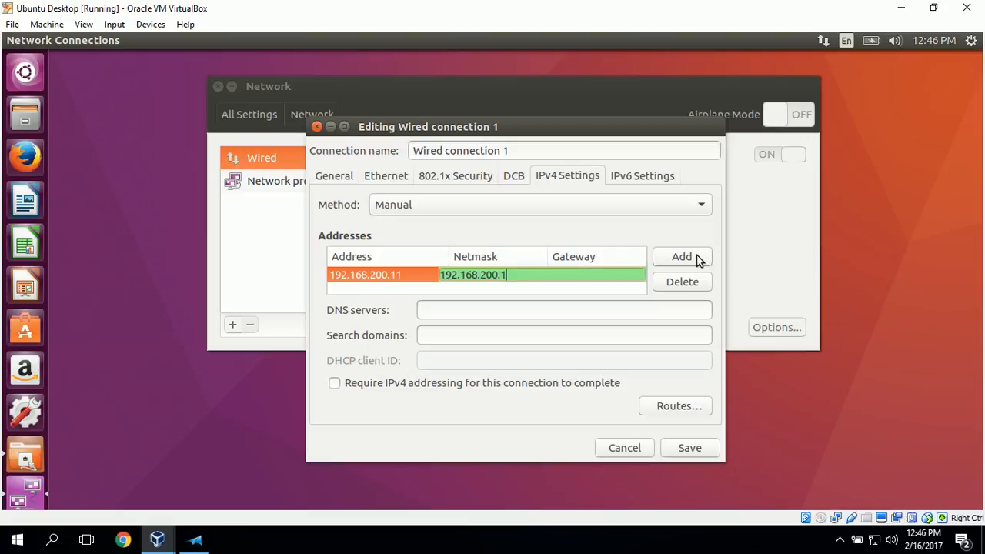
{"action": "key", "text": "Return"}
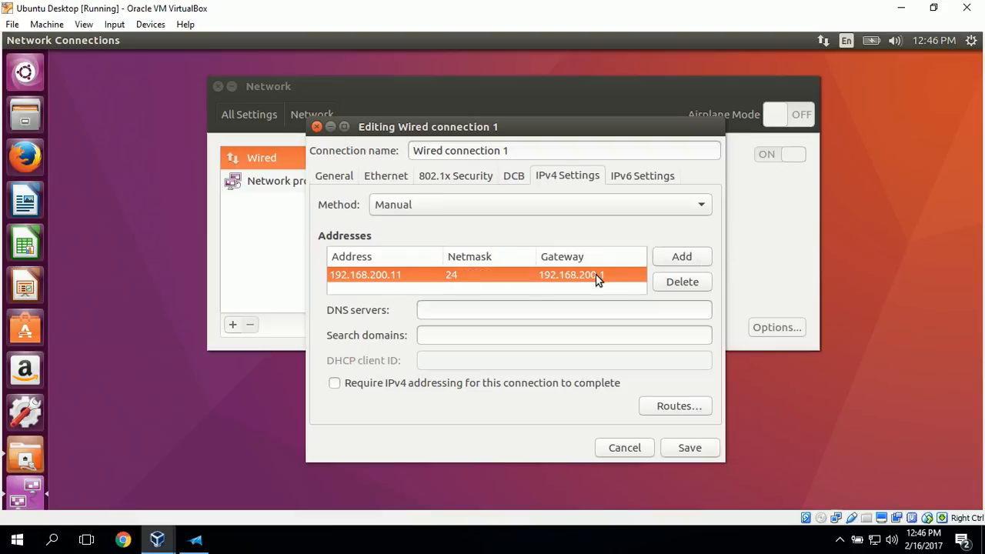
Step: Set the DNS server to 192.168.200.1 and save the wired connection
{"action": "left_click", "coordinate": [477, 309]}
{"action": "type", "text": "192.1"}
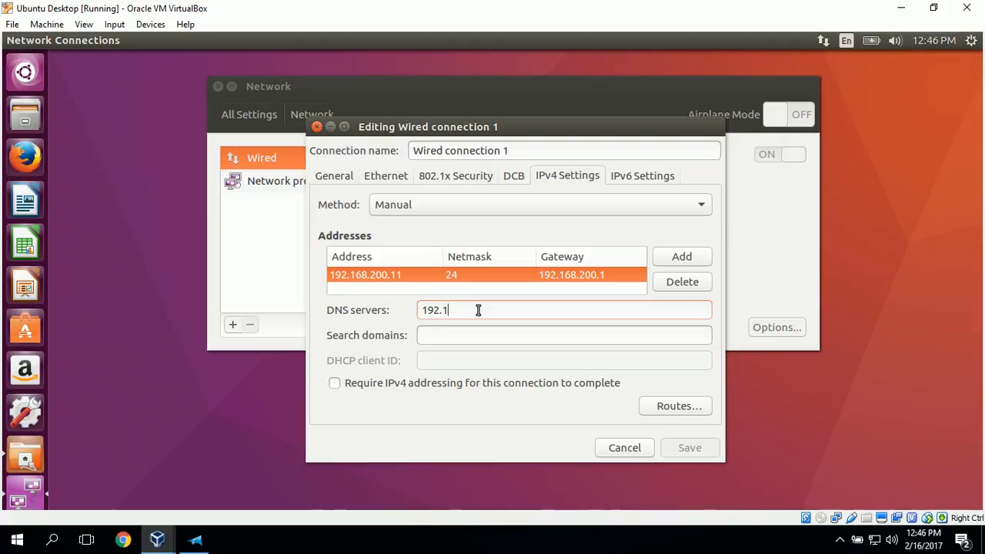
{"action": "type", "text": "68.200.1"}
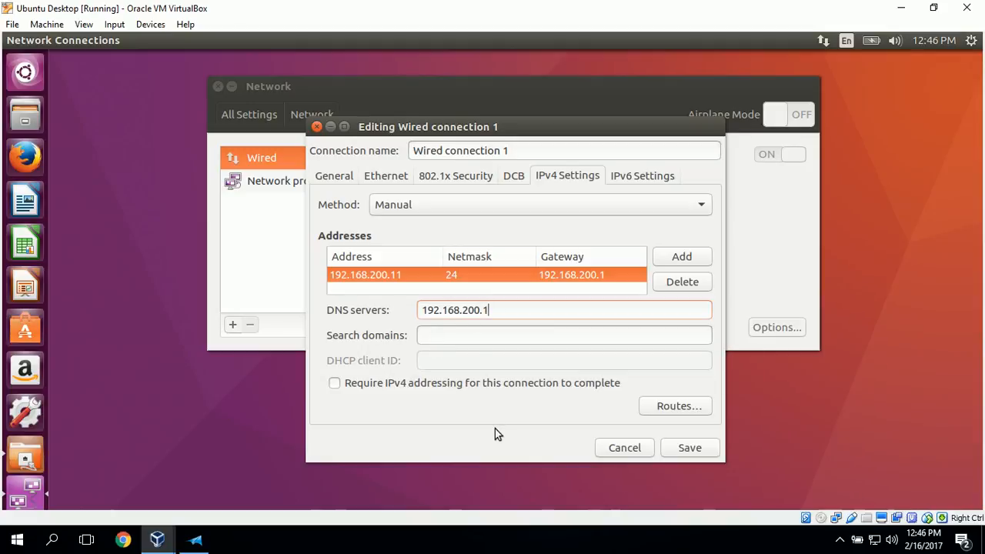
{"action": "left_click", "coordinate": [695, 450]}
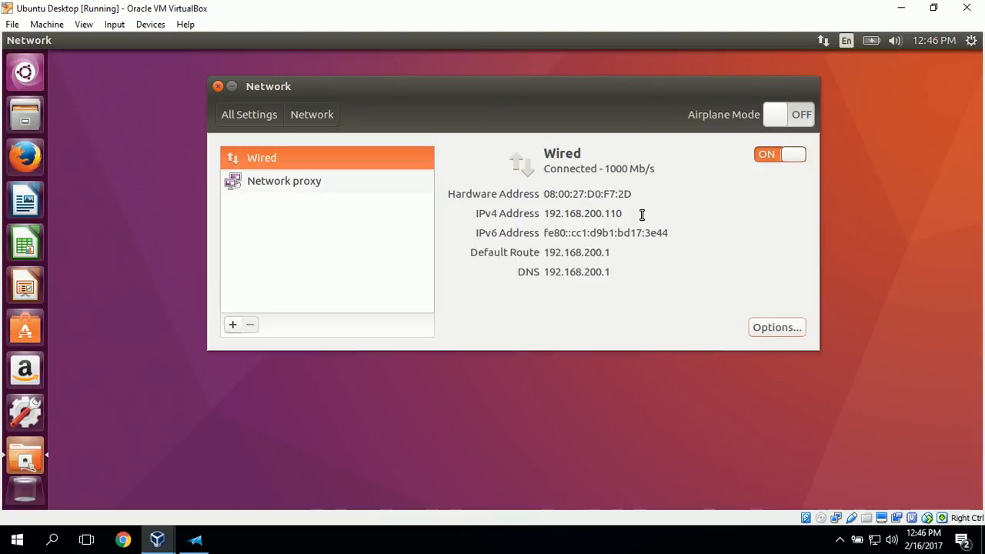
Step: Turn the wired connection off and on again to apply the new settings, and close the network settings
{"action": "left_click", "coordinate": [781, 154]}
{"action": "left_click", "coordinate": [781, 155]}
{"action": "left_click", "coordinate": [214, 87]}
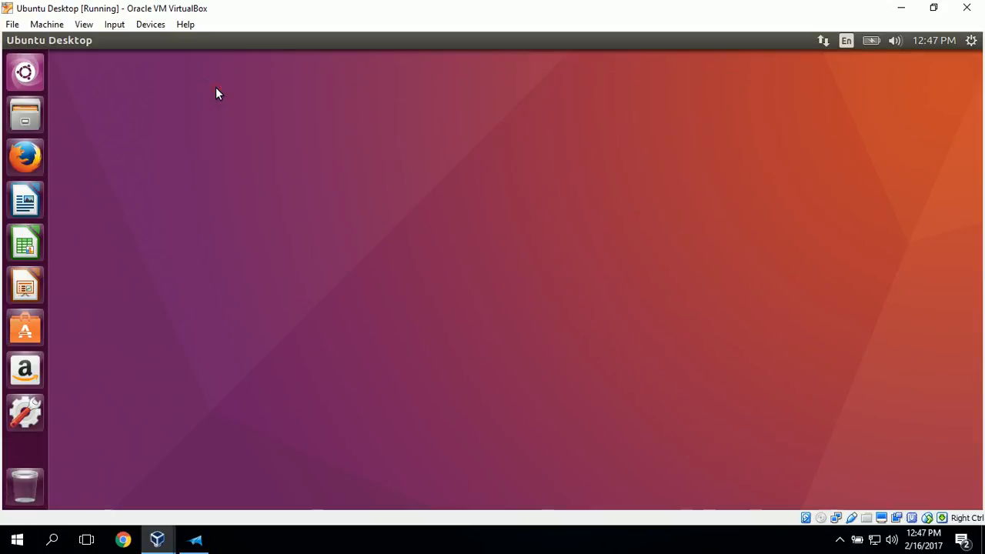
Step: Open a terminal on the Ubuntu desktop and ping the gateway 192.168.200.1 with a count of 3
{"action": "left_click", "coordinate": [21, 78]}
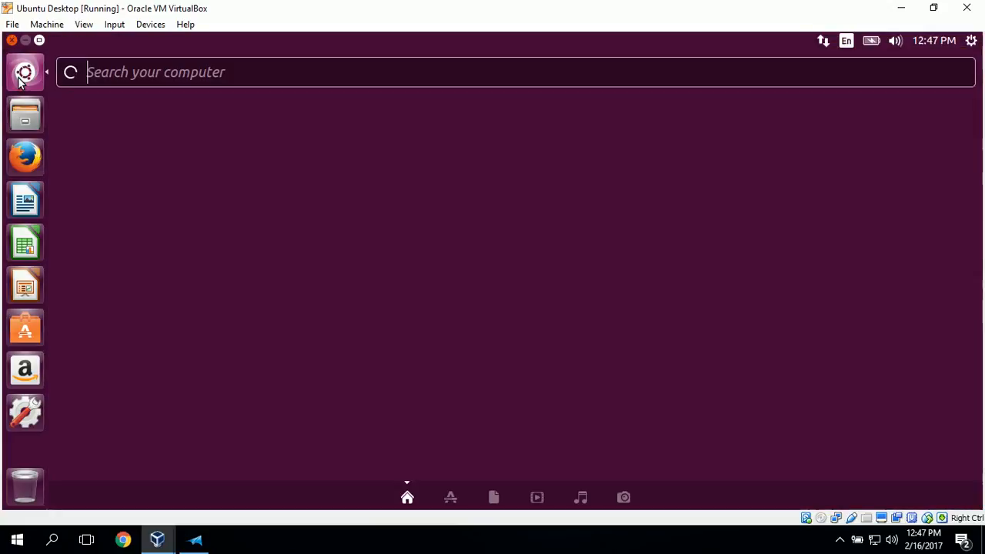
{"action": "type", "text": "termi"}
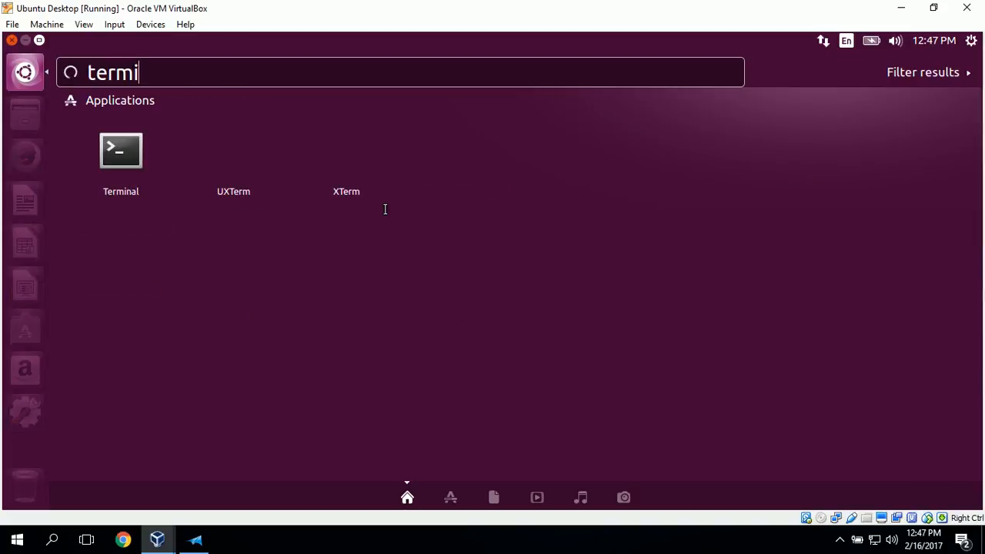
{"action": "left_click", "coordinate": [127, 160]}
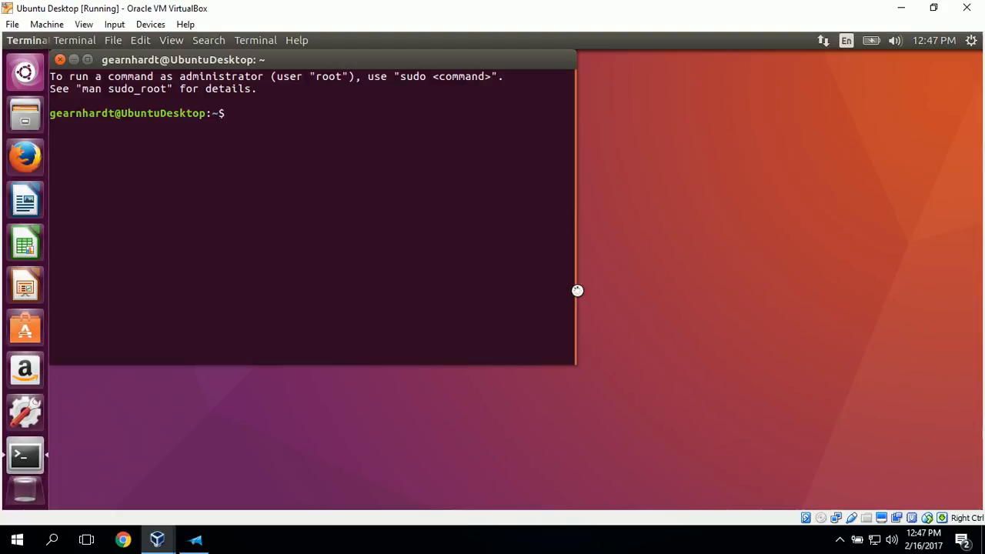
{"action": "type", "text": "ping -"}
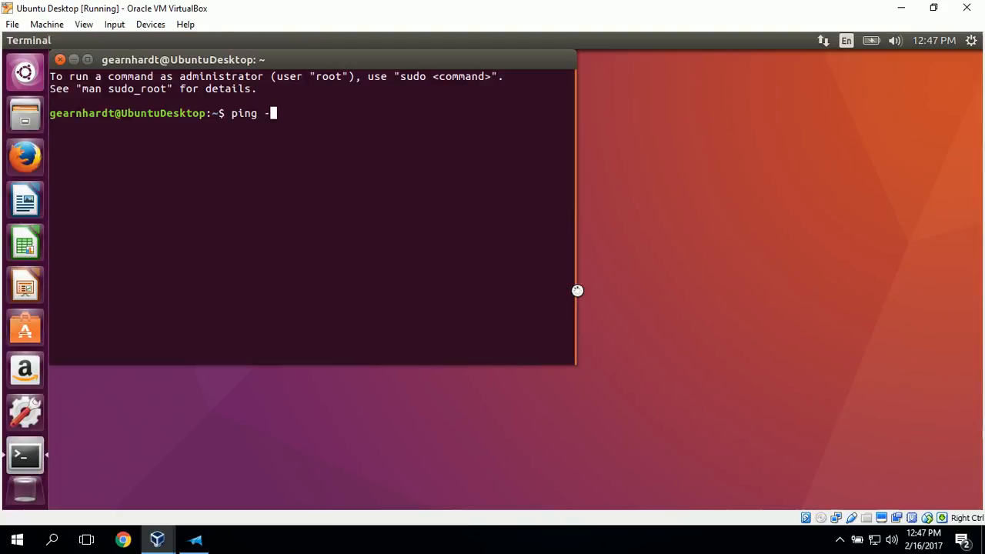
{"action": "type", "text": "c3 192.168.200.1"}
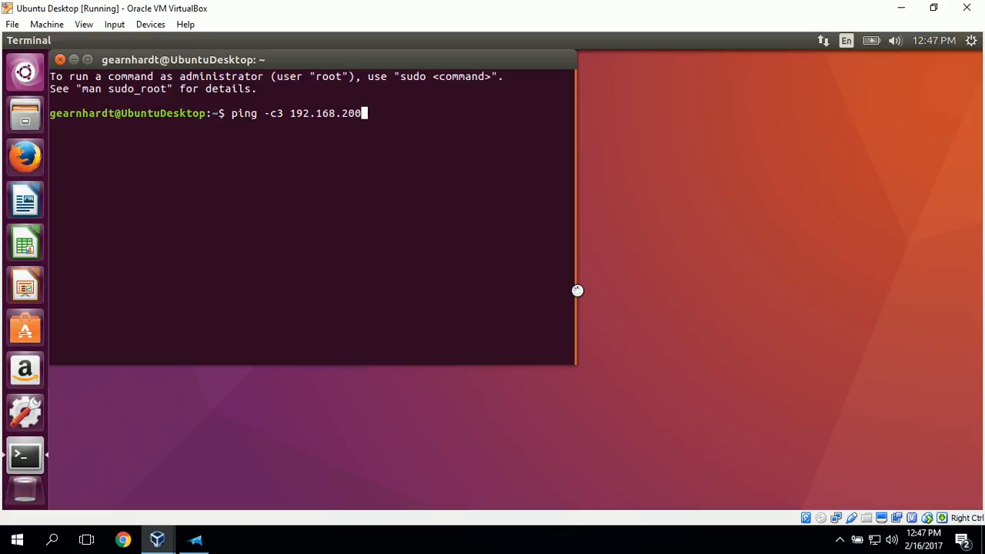
{"action": "key", "text": "Return"}
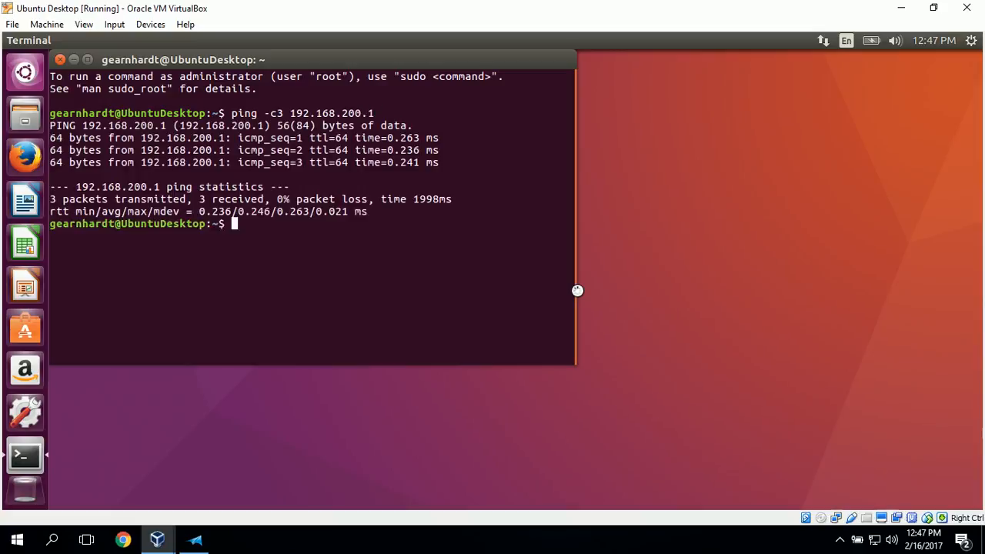
Step: Ping 192.168.1.1 from the terminal with a count of 3
{"action": "type", "text": "ping -c3 19"}
{"action": "type", "text": "2."}
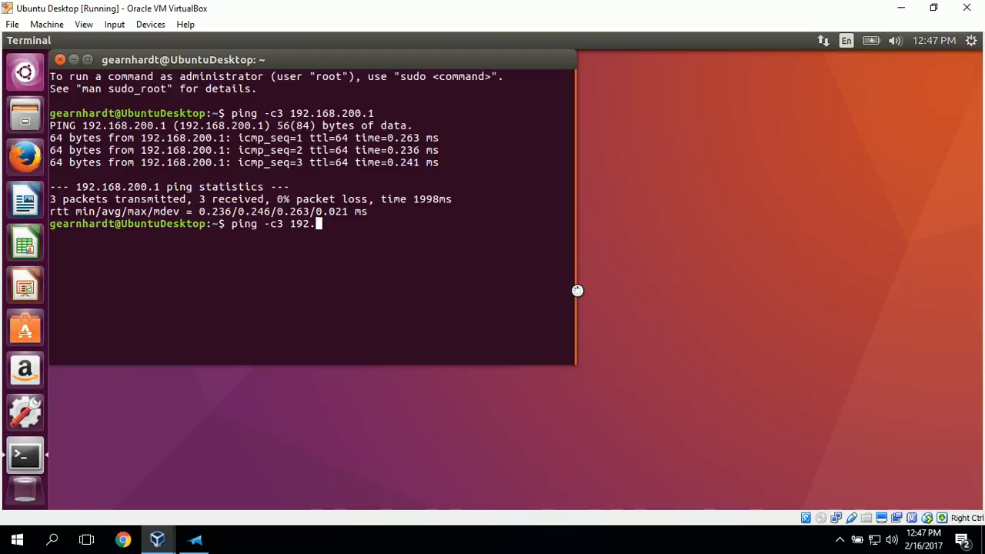
{"action": "type", "text": "168.1.1"}
{"action": "key", "text": "Return"}
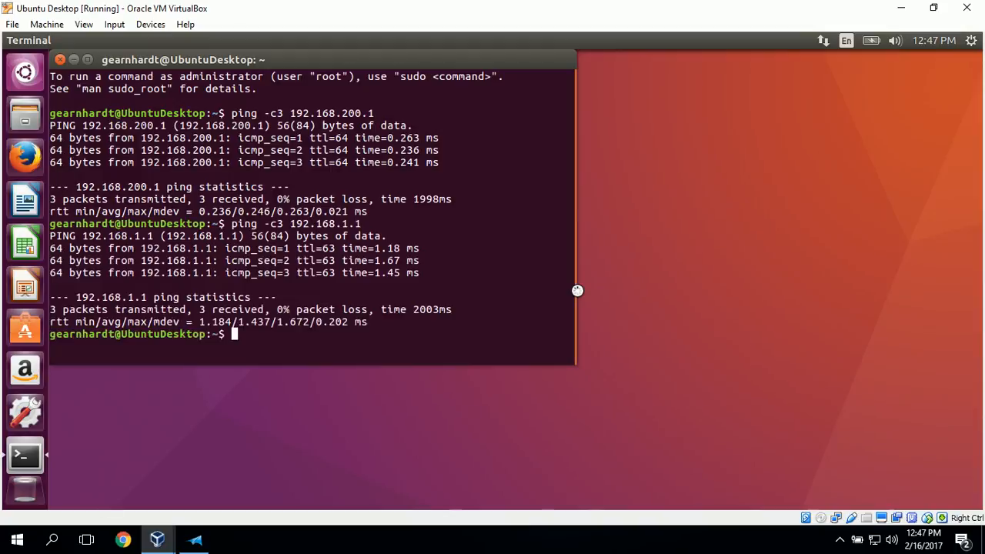
{"action": "type", "text": "ping -c"}
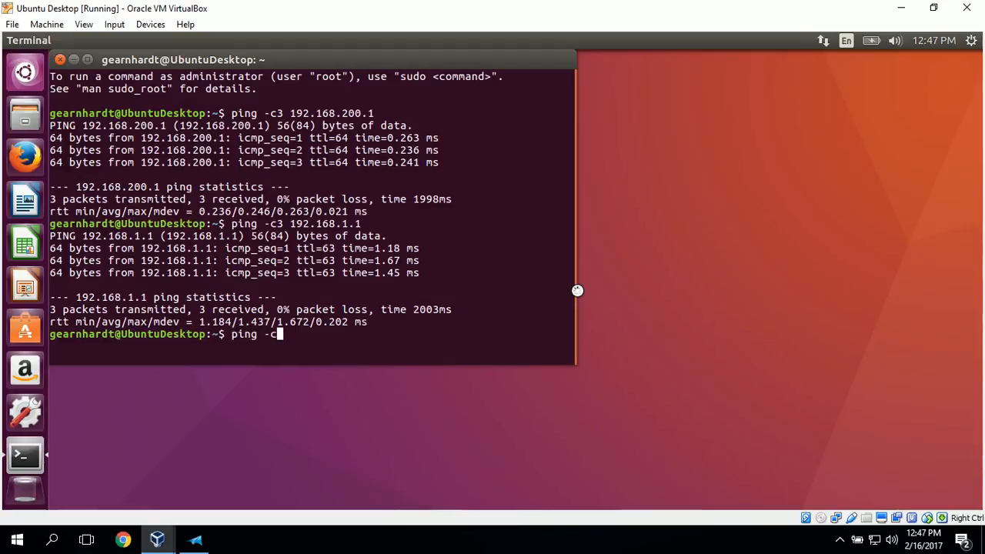
{"action": "type", "text": "3"}
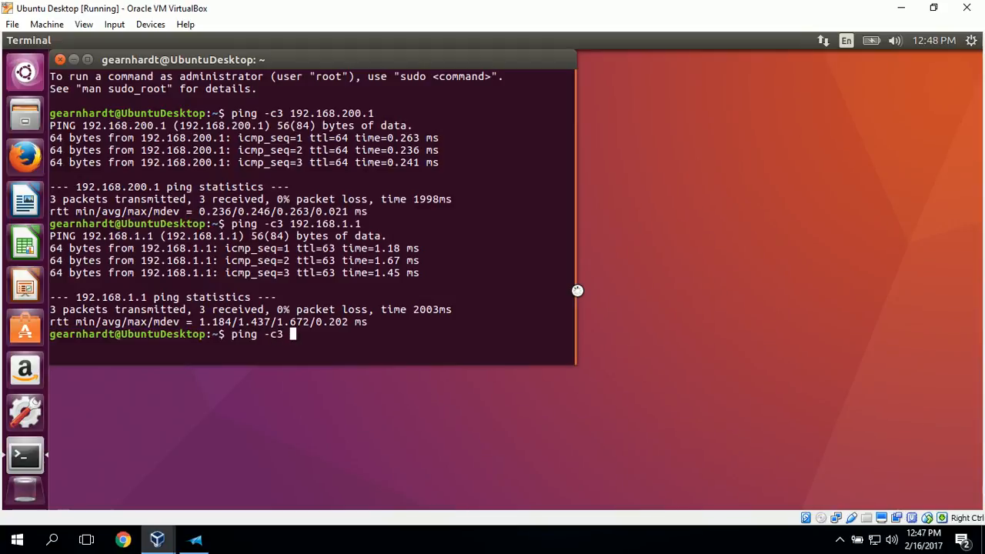
{"action": "type", "text": "www.goog"}
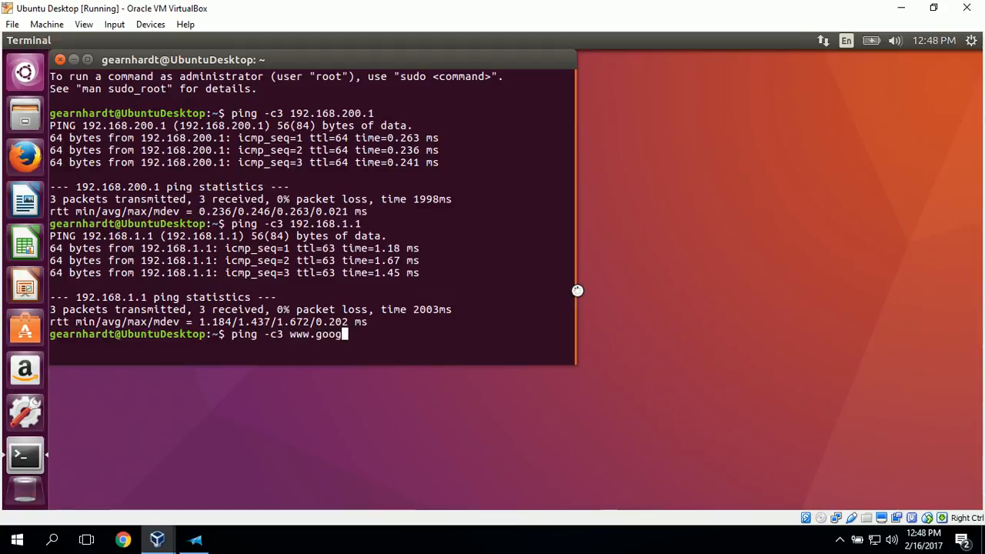
{"action": "type", "text": "le.com"}
{"action": "key", "text": "Return"}
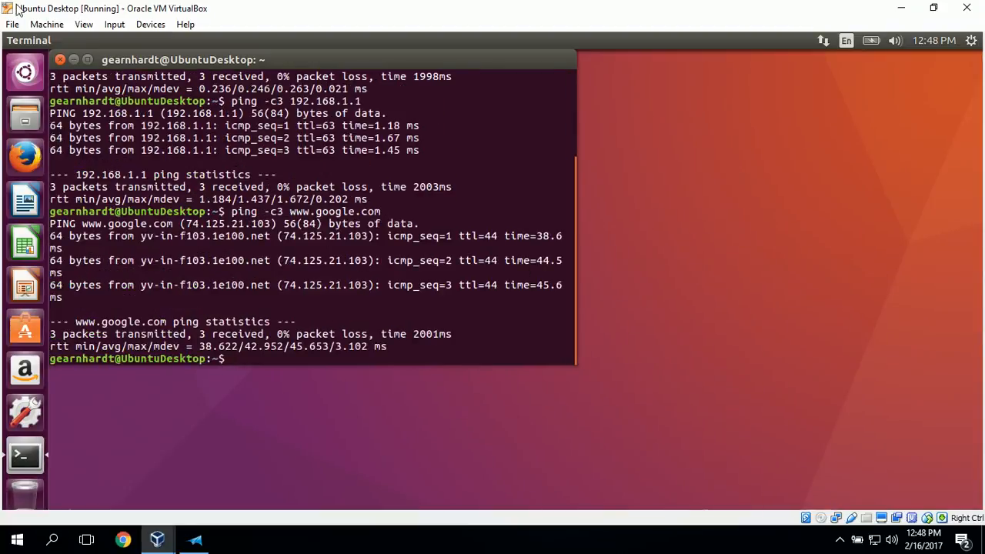
{"action": "left_click", "coordinate": [60, 60]}
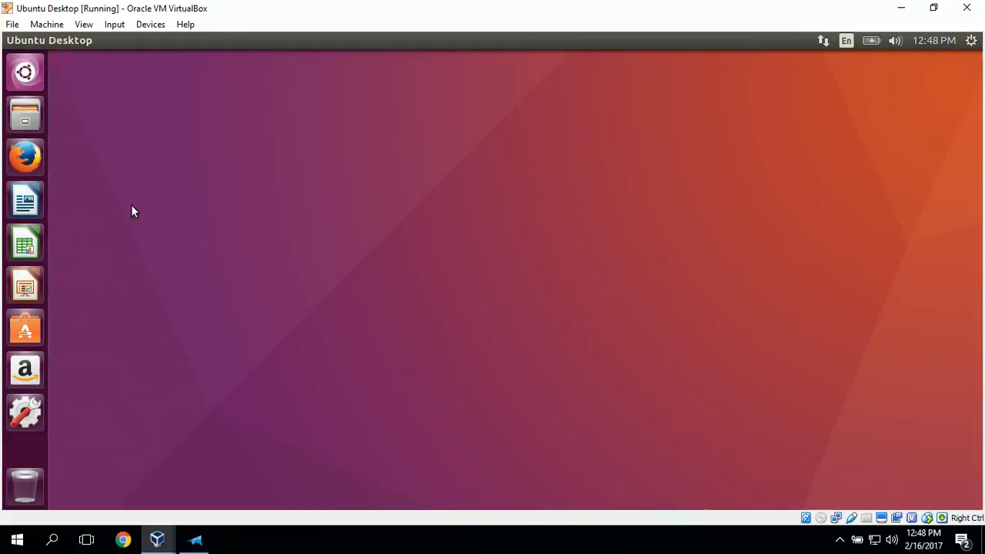
{"action": "left_click", "coordinate": [25, 158]}
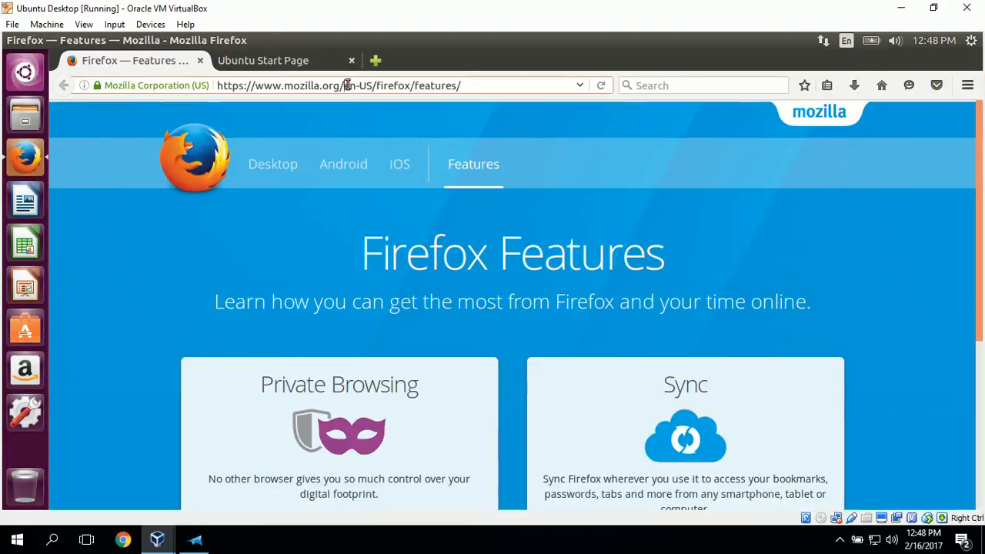
{"action": "left_click", "coordinate": [347, 86]}
{"action": "key", "text": "BackSpace"}
{"action": "key", "text": "BackSpace"}
{"action": "key", "text": "BackSpace"}
{"action": "key", "text": "BackSpace"}
{"action": "key", "text": "BackSpace"}
{"action": "key", "text": "BackSpace"}
{"action": "key", "text": "BackSpace"}
{"action": "key", "text": "BackSpace"}
{"action": "key", "text": "BackSpace"}
{"action": "key", "text": "BackSpace"}
{"action": "key", "text": "BackSpace"}
{"action": "key", "text": "BackSpace"}
{"action": "key", "text": "BackSpace"}
{"action": "key", "text": "BackSpace"}
{"action": "key", "text": "BackSpace"}
{"action": "key", "text": "BackSpace"}
{"action": "key", "text": "BackSpace"}
{"action": "key", "text": "BackSpace"}
{"action": "key", "text": "BackSpace"}
{"action": "key", "text": "BackSpace"}
{"action": "key", "text": "BackSpace"}
{"action": "key", "text": "BackSpace"}
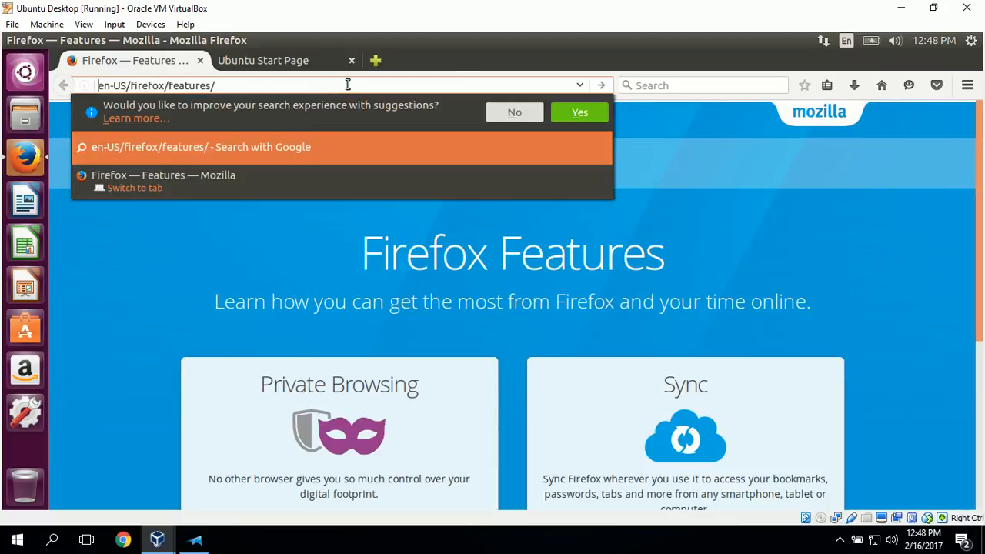
{"action": "double_click", "coordinate": [347, 86]}
{"action": "key", "text": "BackSpace"}
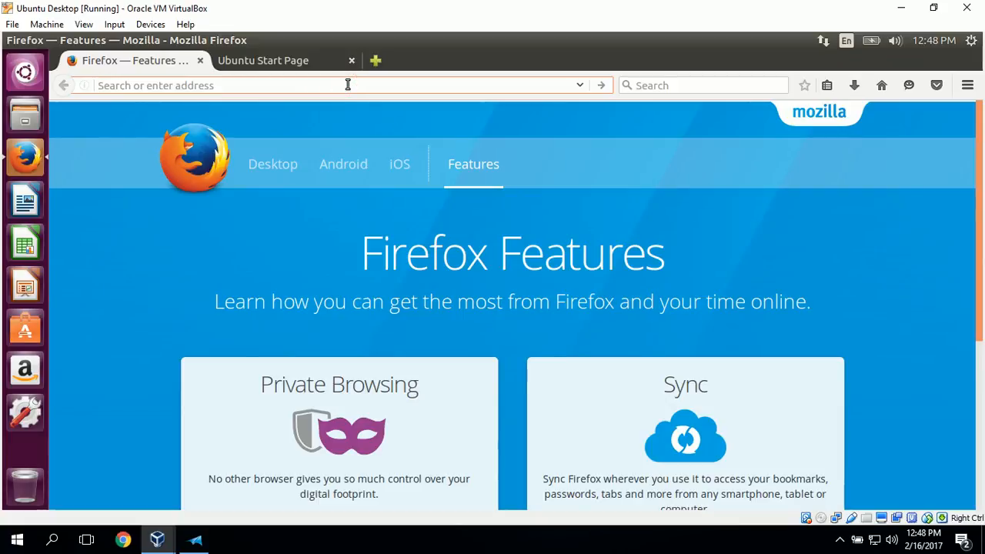
{"action": "type", "text": "www"}
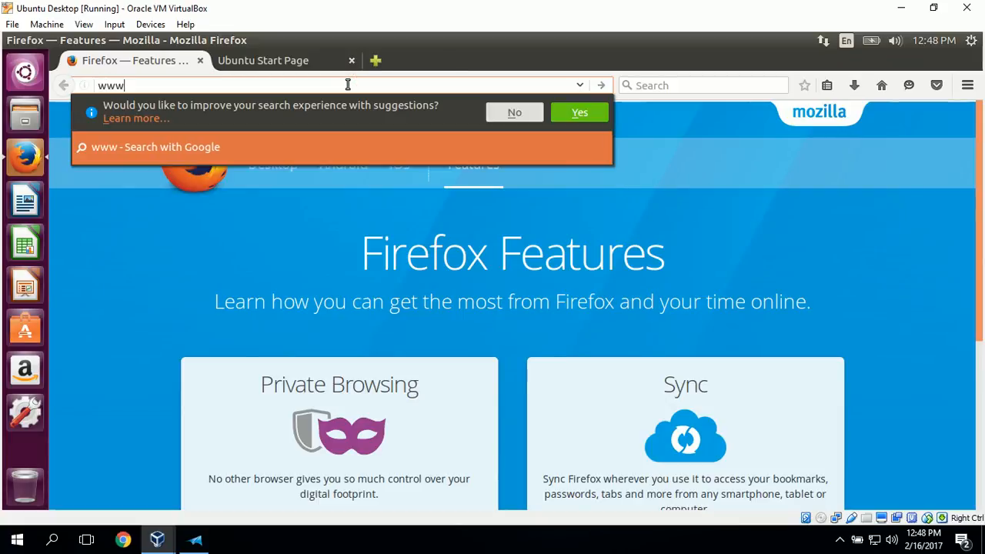
{"action": "type", "text": ".google.co"}
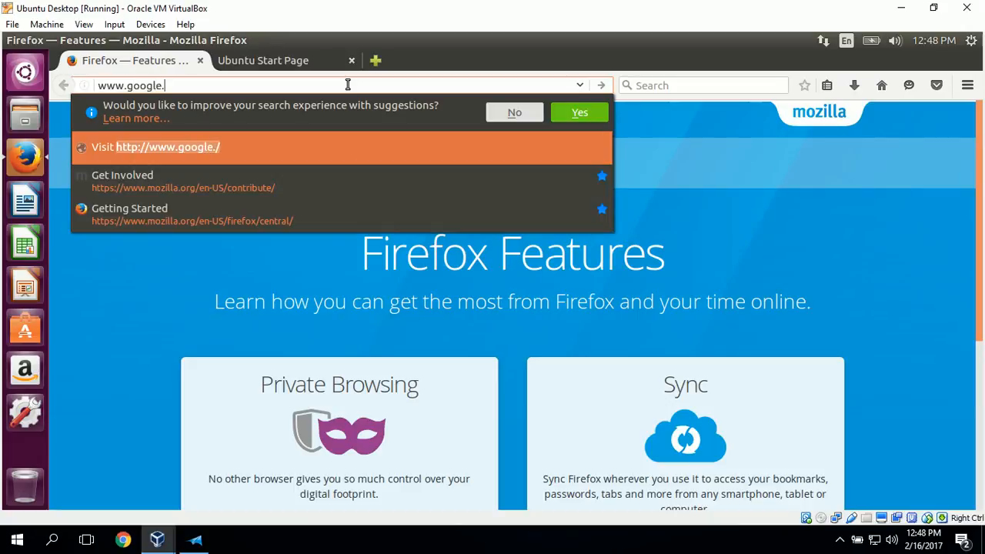
{"action": "type", "text": "m"}
{"action": "key", "text": "Return"}
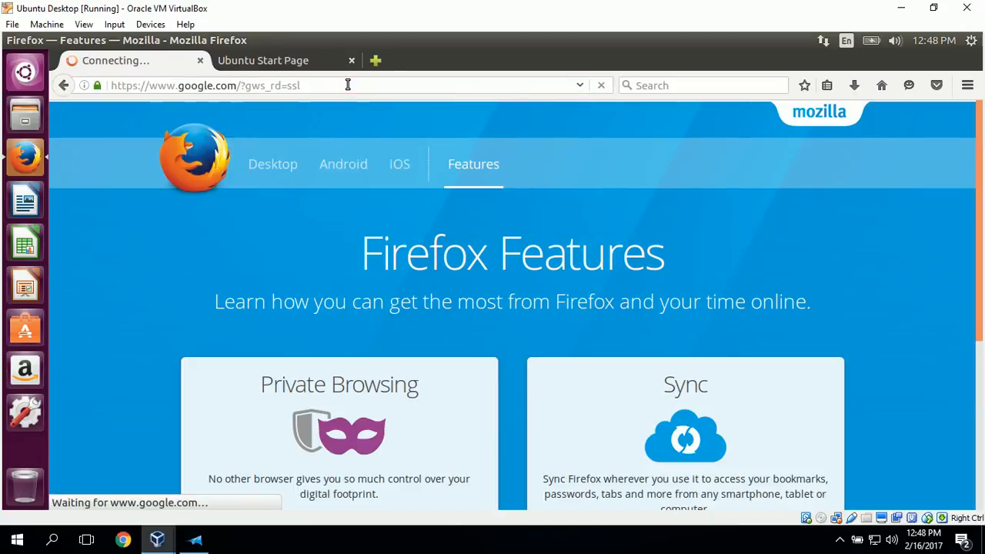